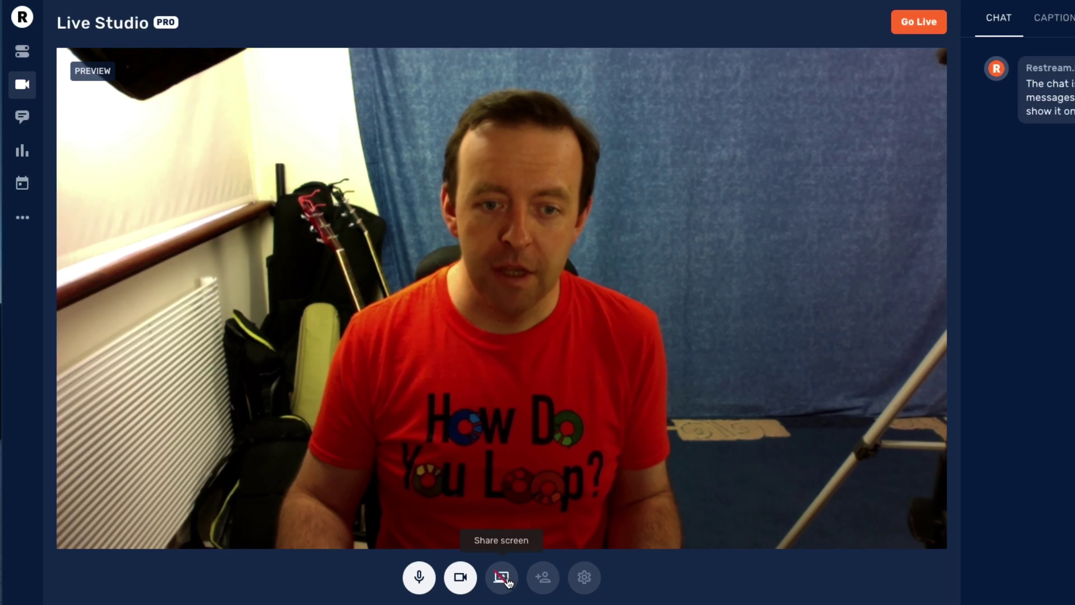
Step: Review the screen-sharing choices for the entire screen and application windows, and close the dialog without sharing
click(506, 583)
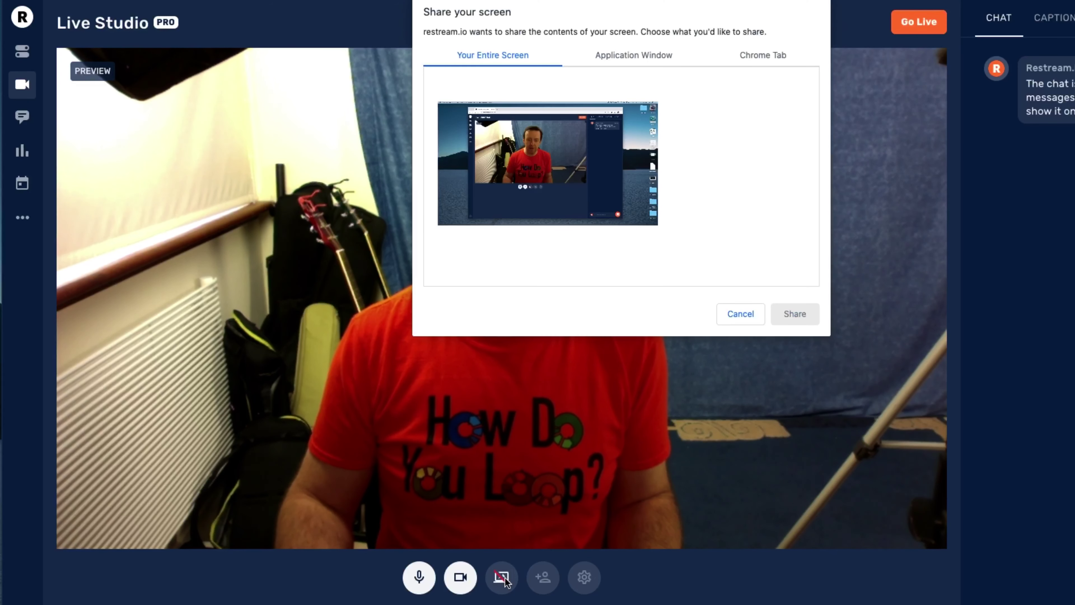
click(634, 52)
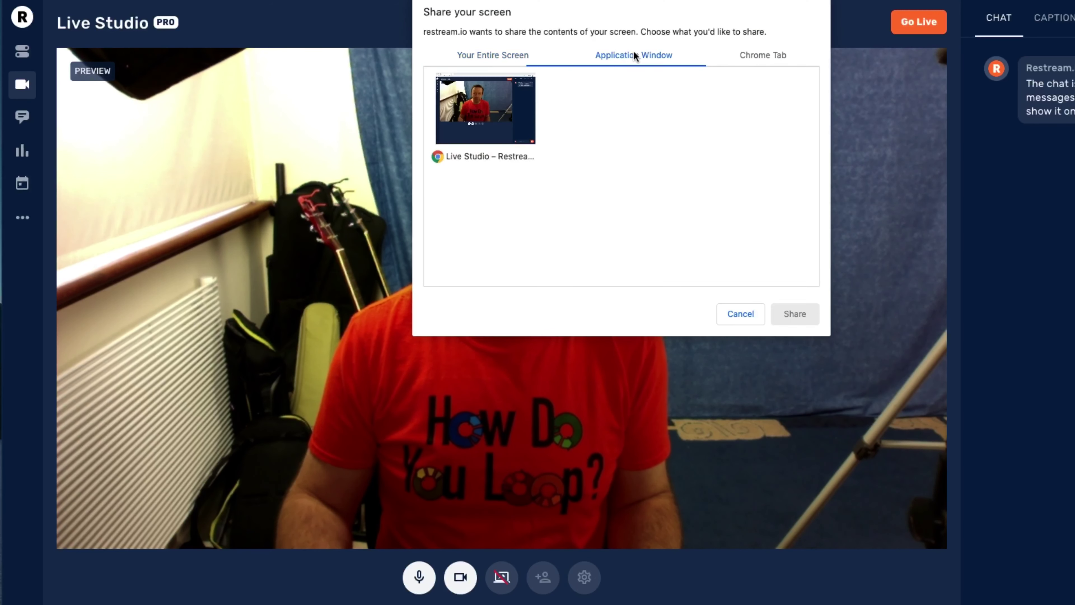
click(506, 52)
click(741, 314)
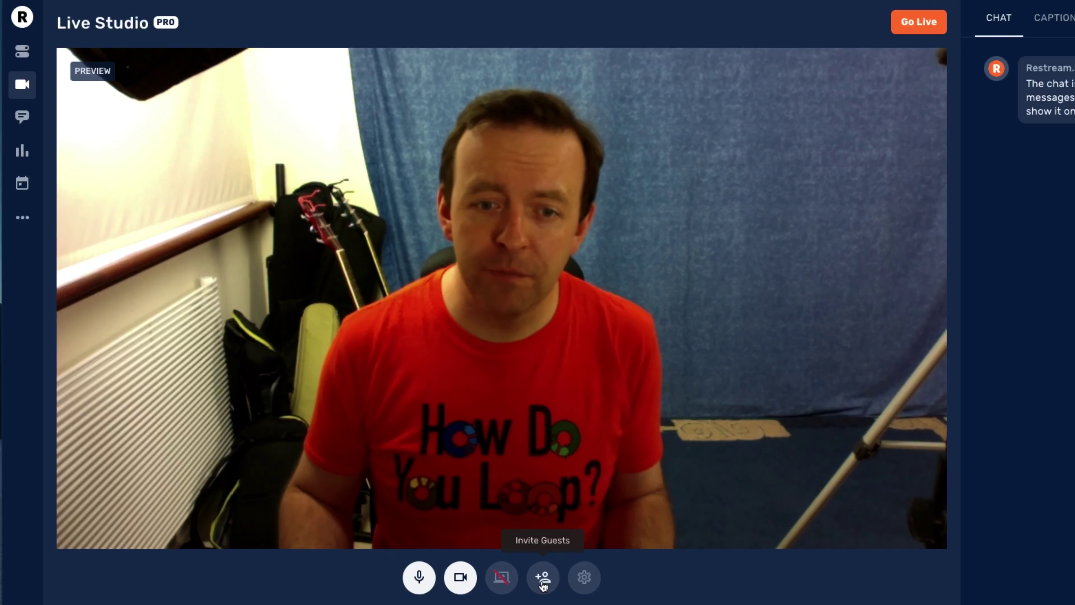
Step: Set the studio's audio input to Scarlett 2i2 USB and close the device settings
click(583, 587)
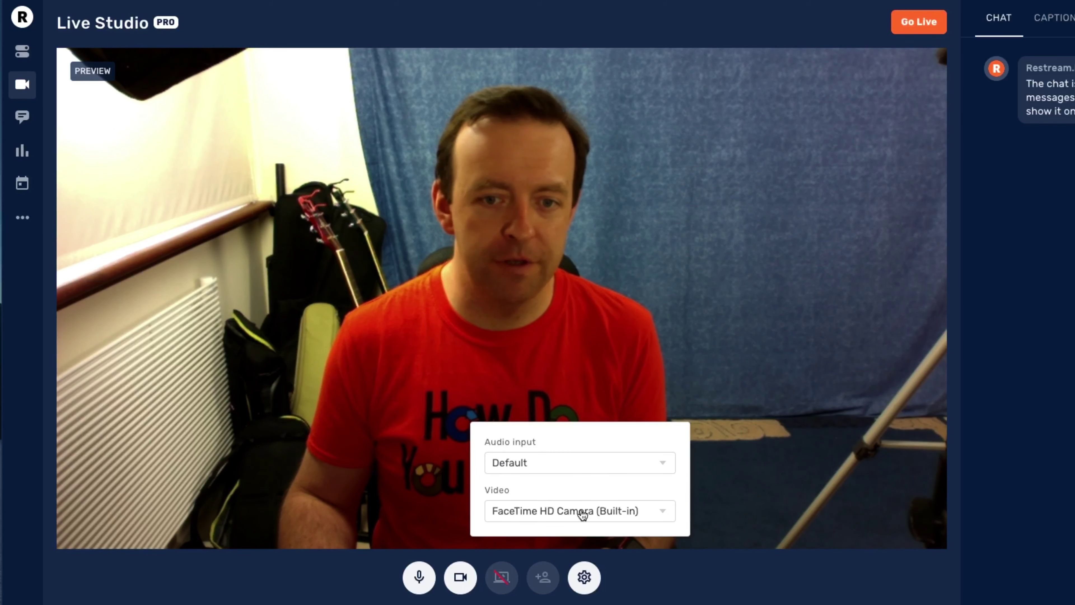
click(583, 470)
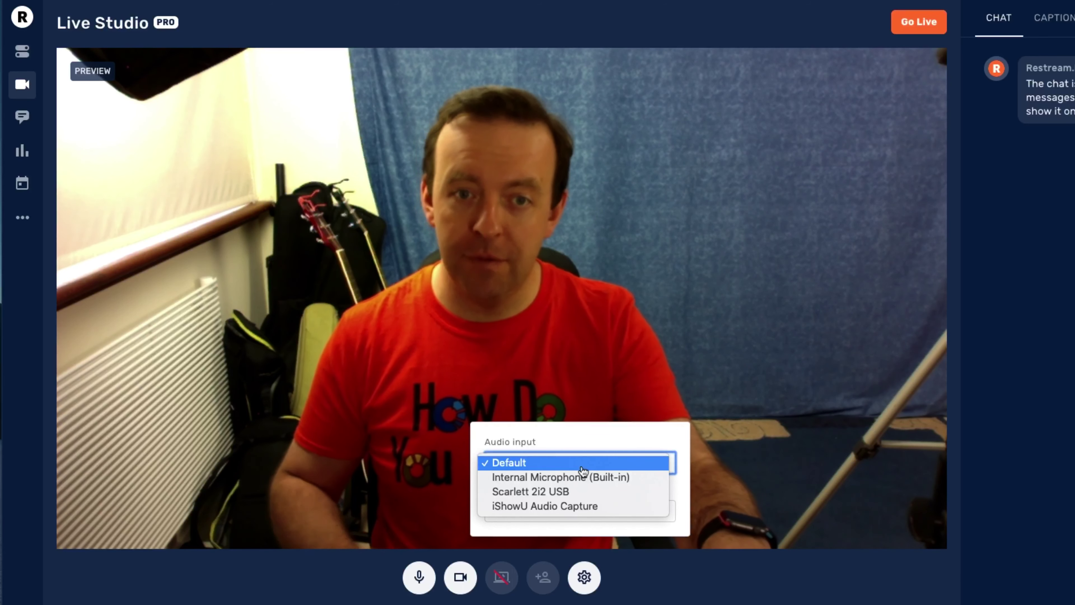
click(568, 492)
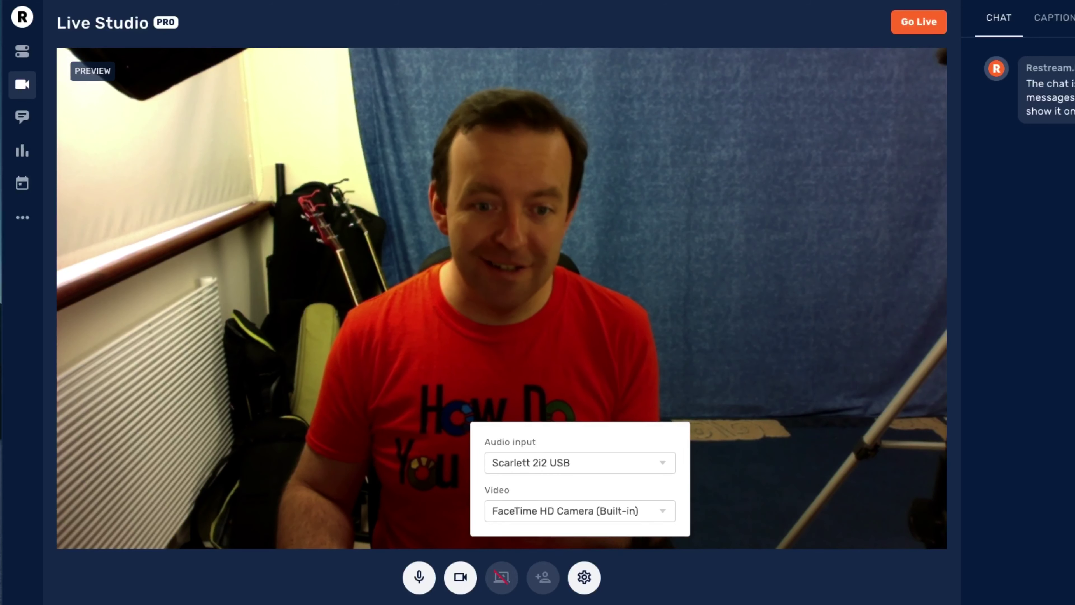
key(Escape)
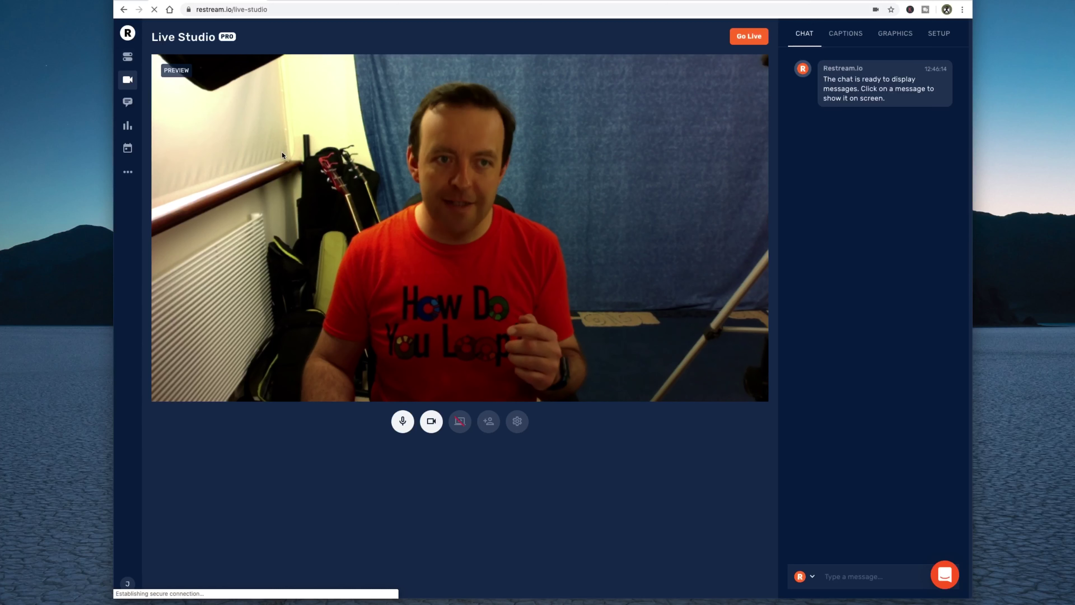
Step: View the connected streaming channels in Destinations and return to Live Studio
click(128, 56)
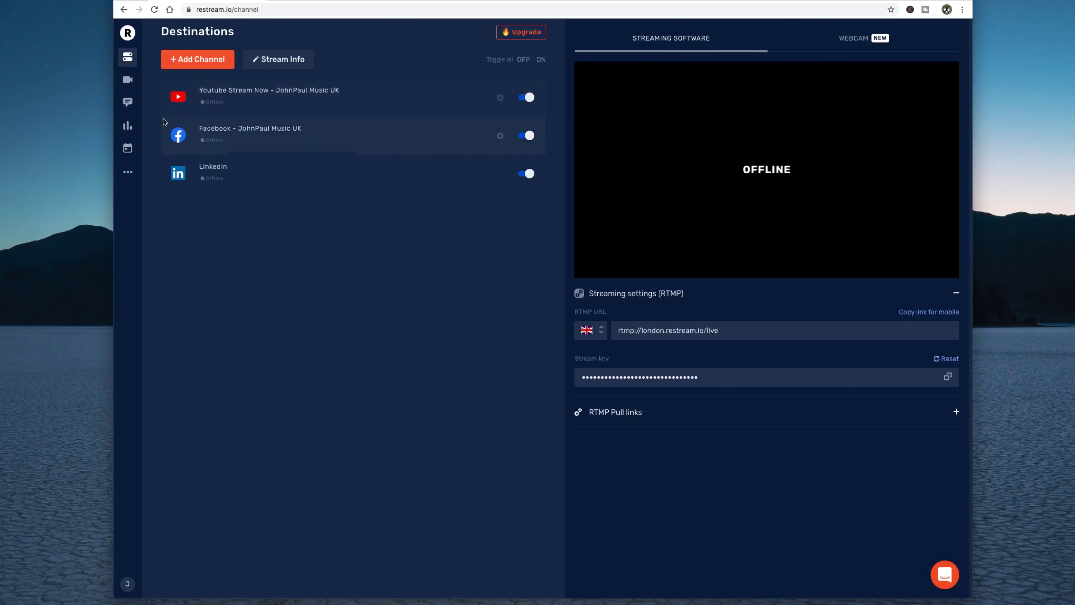
click(128, 80)
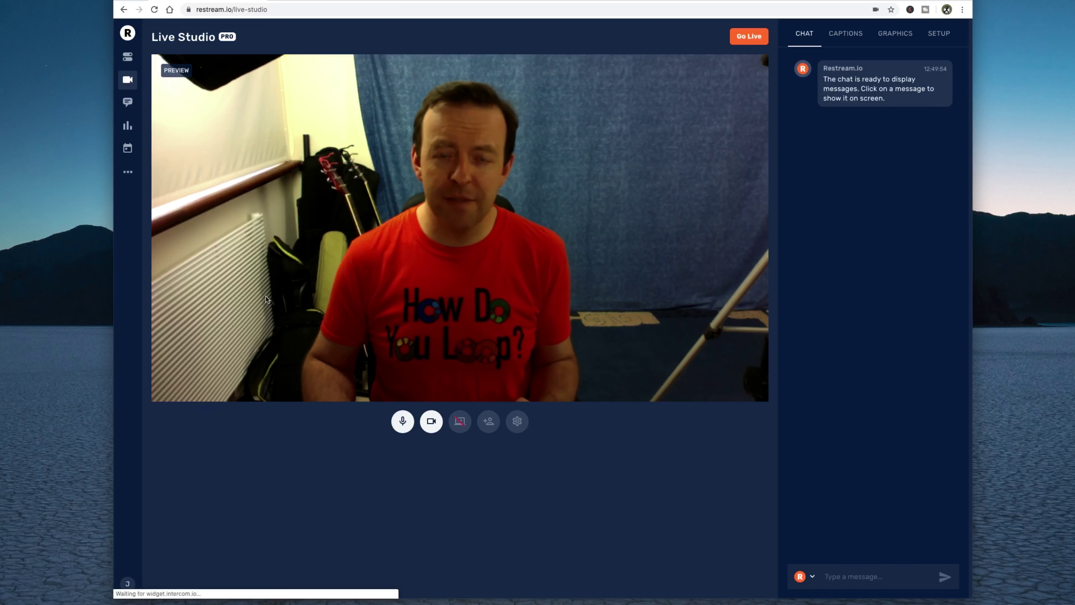
Step: Review the available audio input devices in the studio's device settings without picking one
click(517, 422)
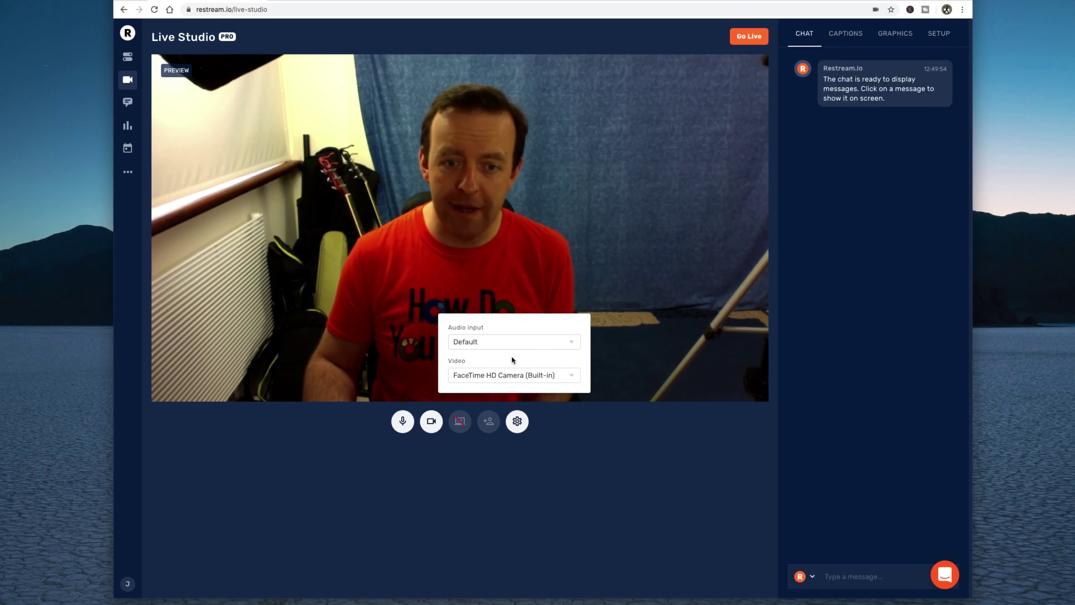
click(513, 346)
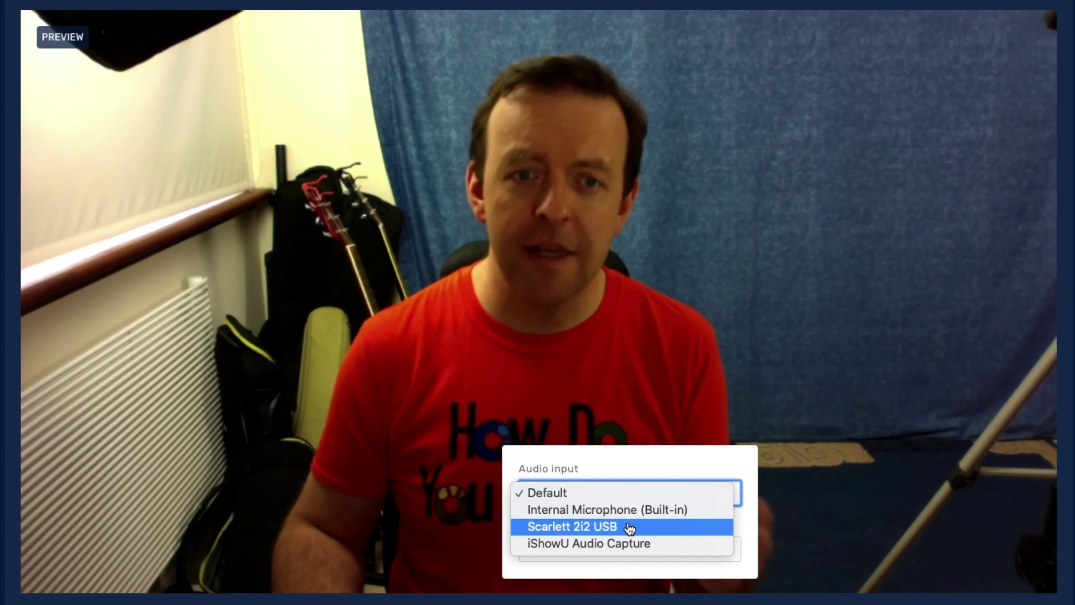
key(Escape)
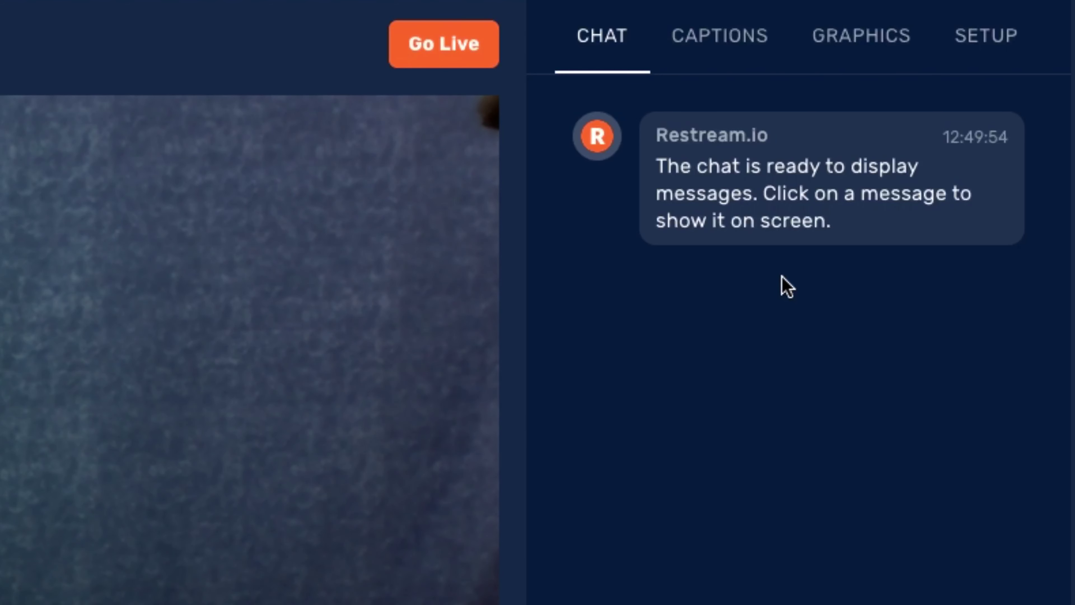
Step: Show the Restream.io welcome chat message on the stream preview and hide it again
mouse_move(842, 171)
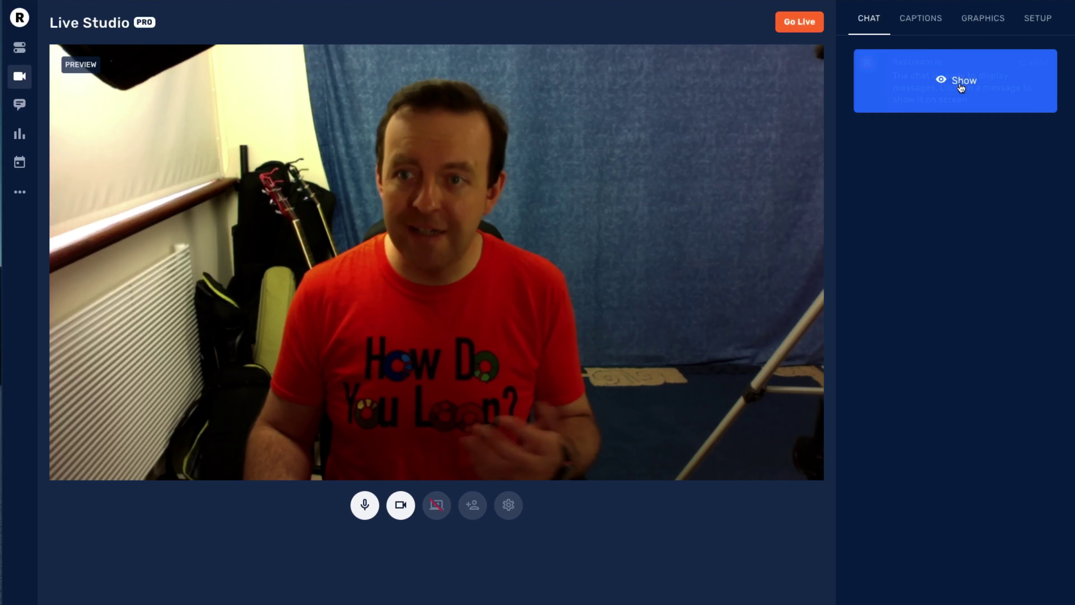
click(944, 85)
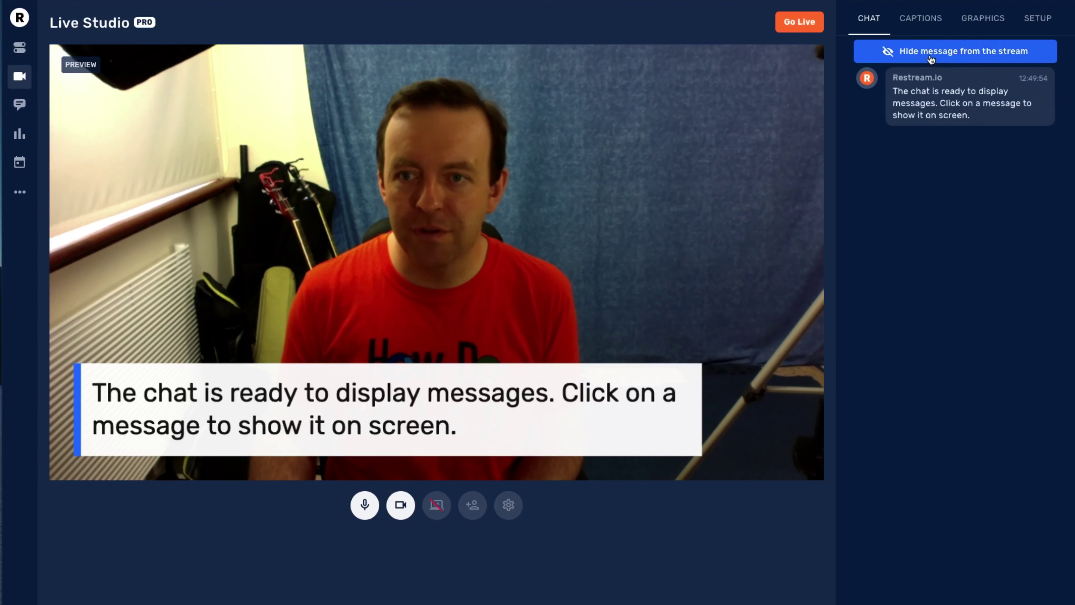
click(954, 51)
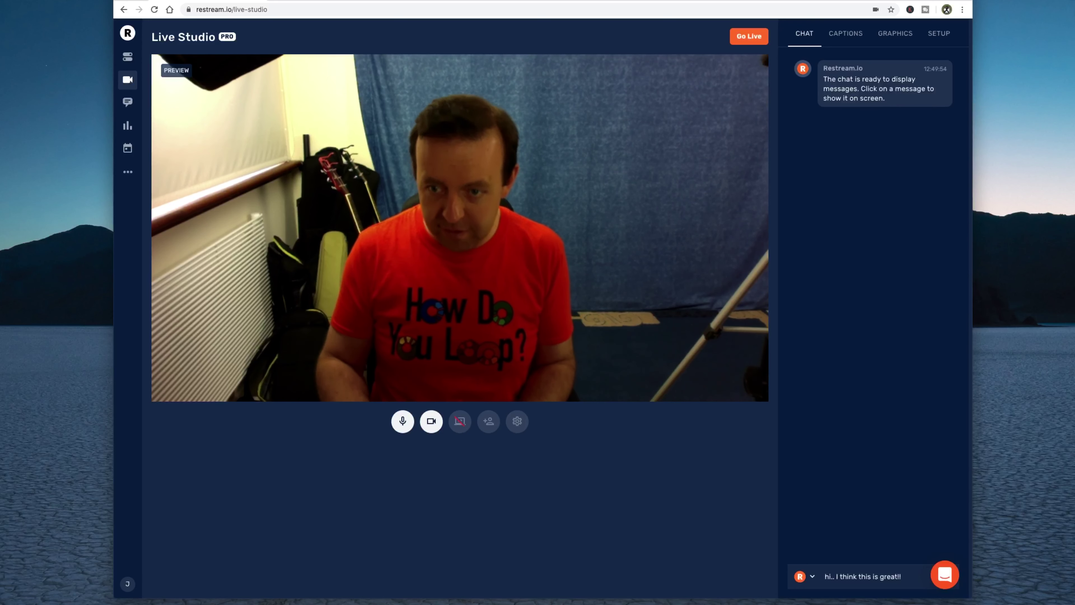
Step: Send the chat message "hi.. I think this is great!!" to the connected channels
text(!)
key(Return)
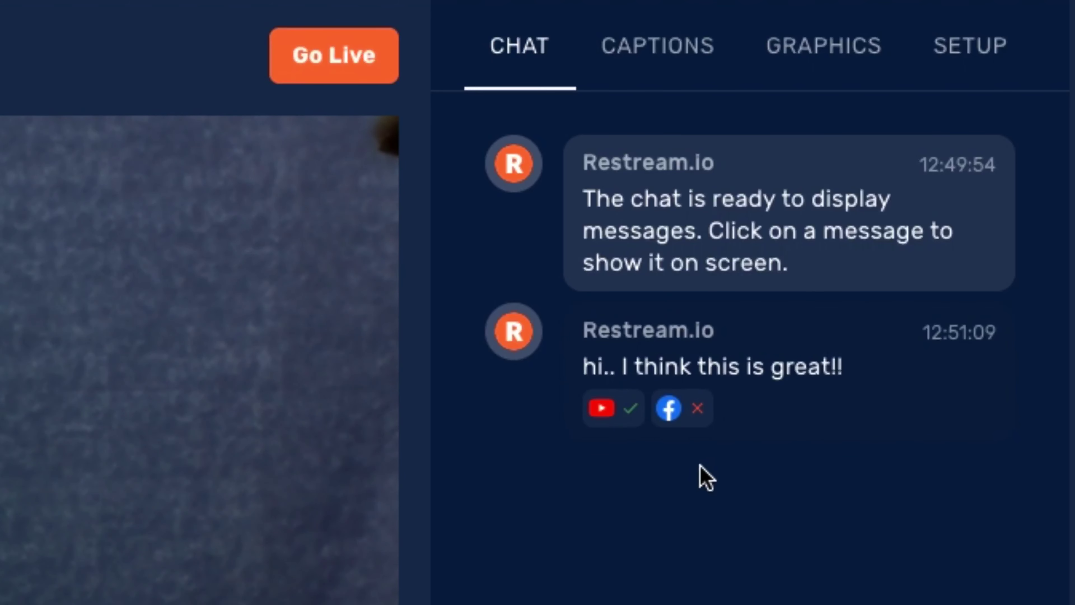
Step: Show the chat message "hi.. I think this is great!!" on the stream preview and hide it again
mouse_move(698, 422)
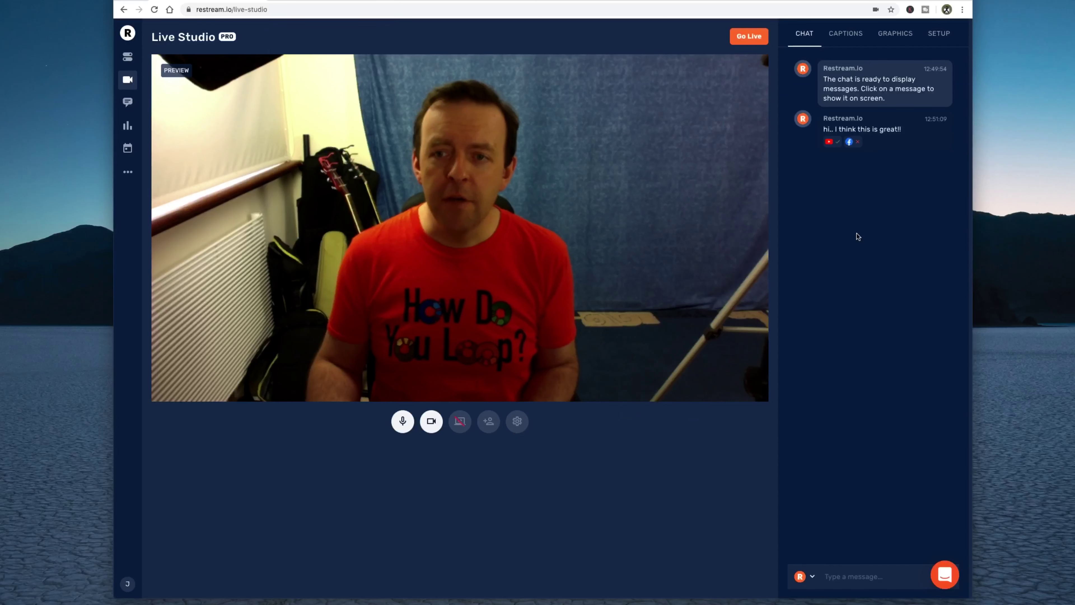
click(866, 130)
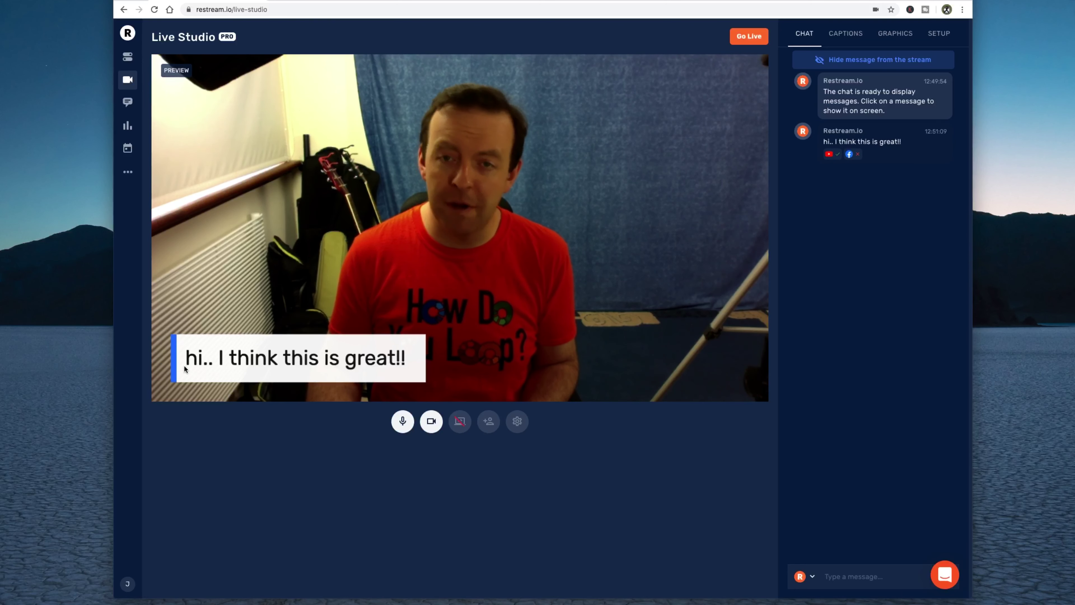
mouse_move(940, 134)
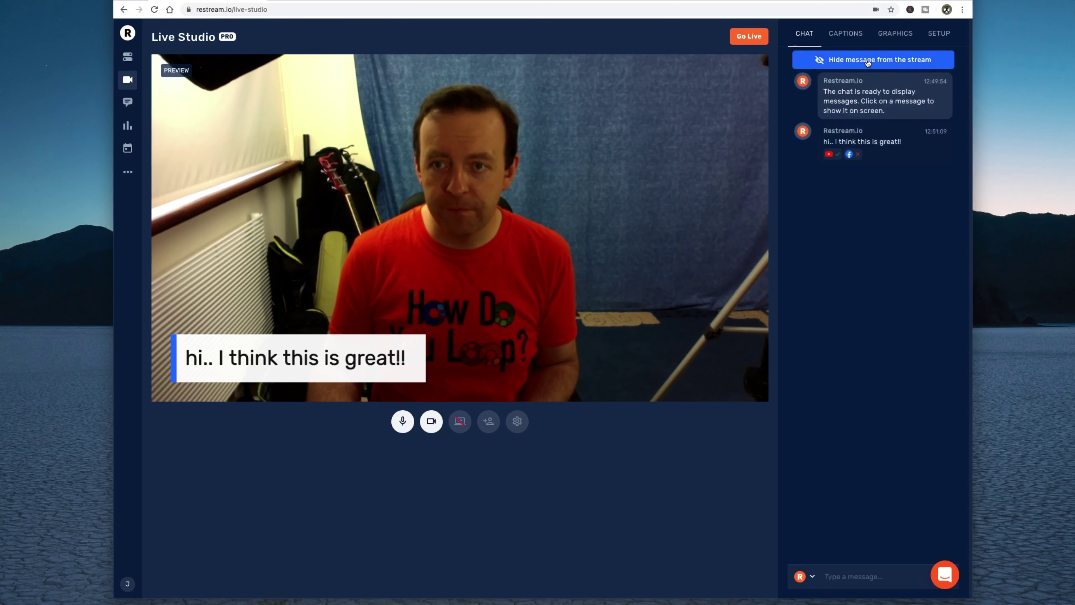
click(903, 61)
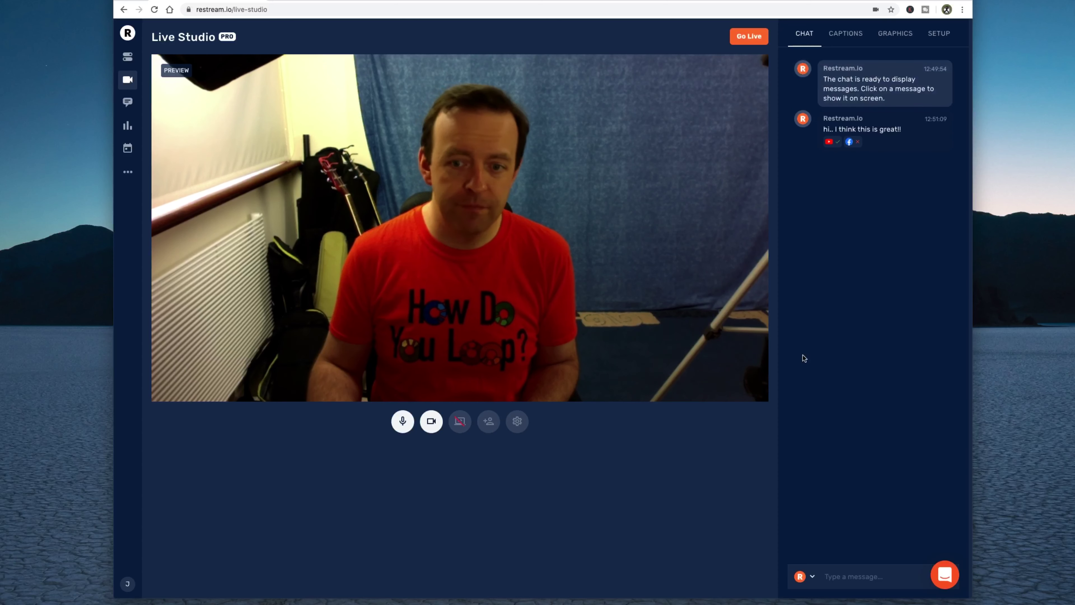
Step: Add a caption with the primary text "Follow me on ALL the Socials" and the presenter's social media handle as secondary text
click(847, 34)
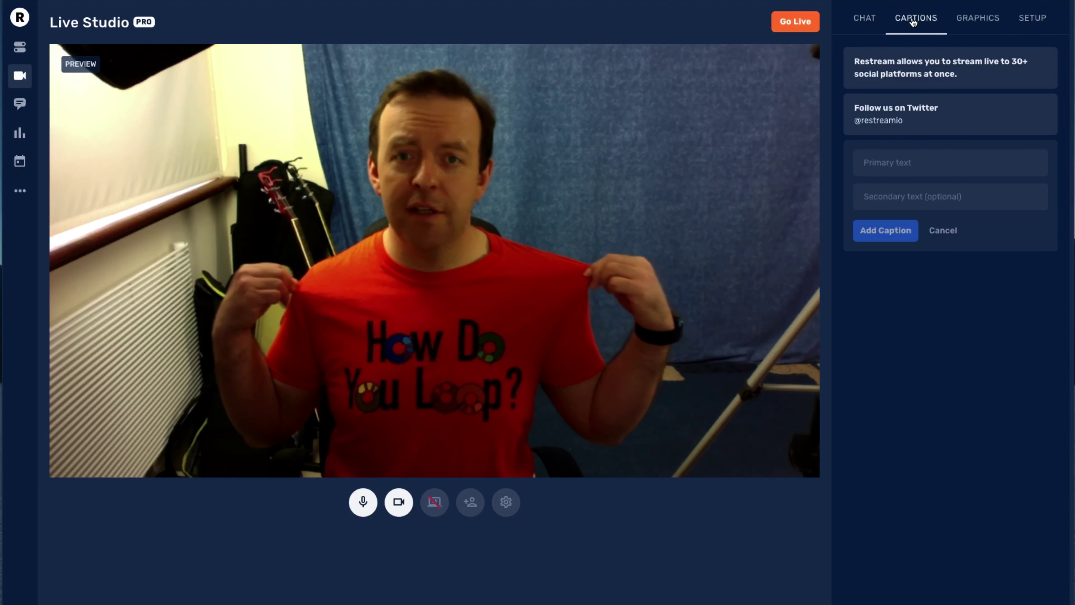
mouse_move(904, 58)
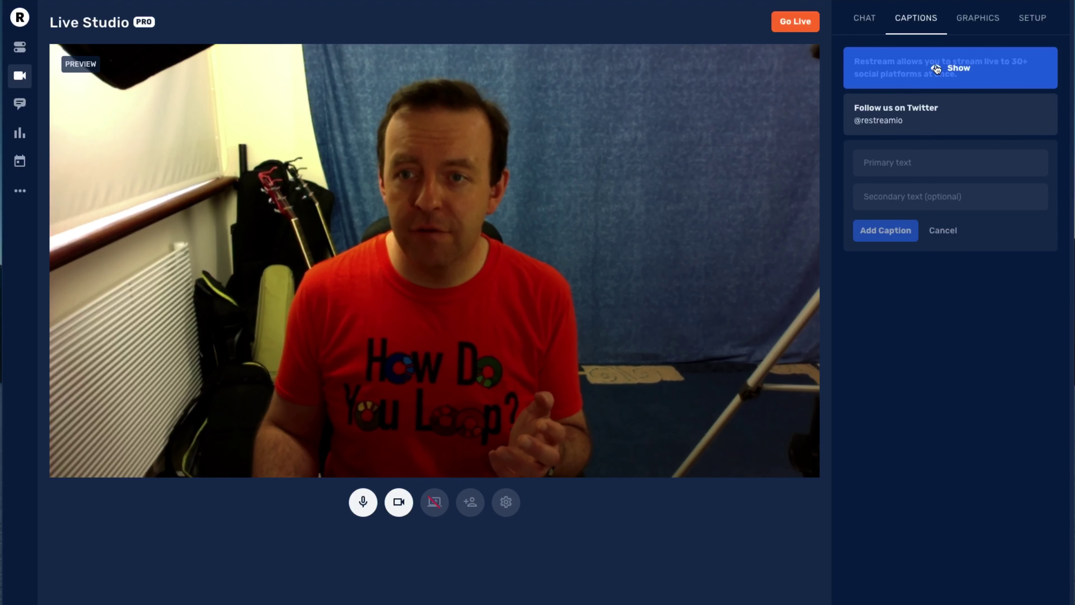
click(902, 166)
text(Foll)
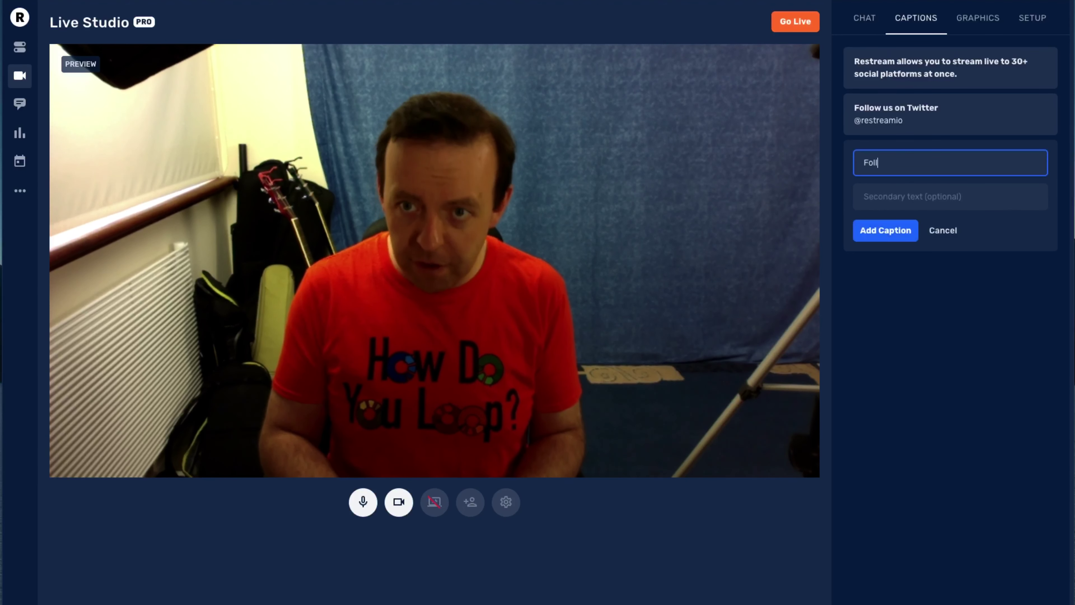
text(ow me on ALL the Socials)
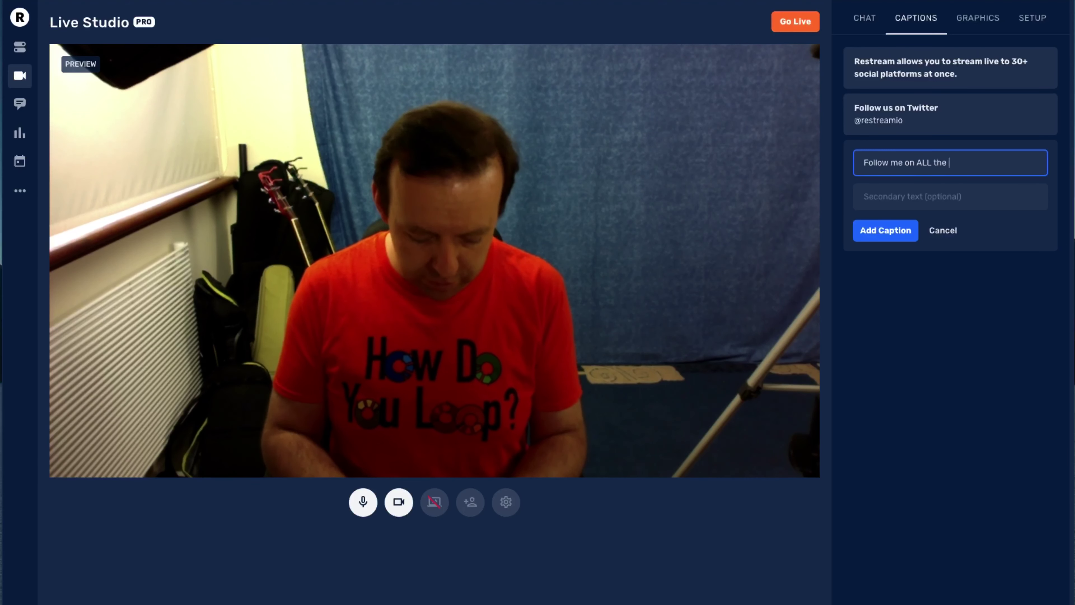
click(893, 202)
text(@johnpaulmusicuk)
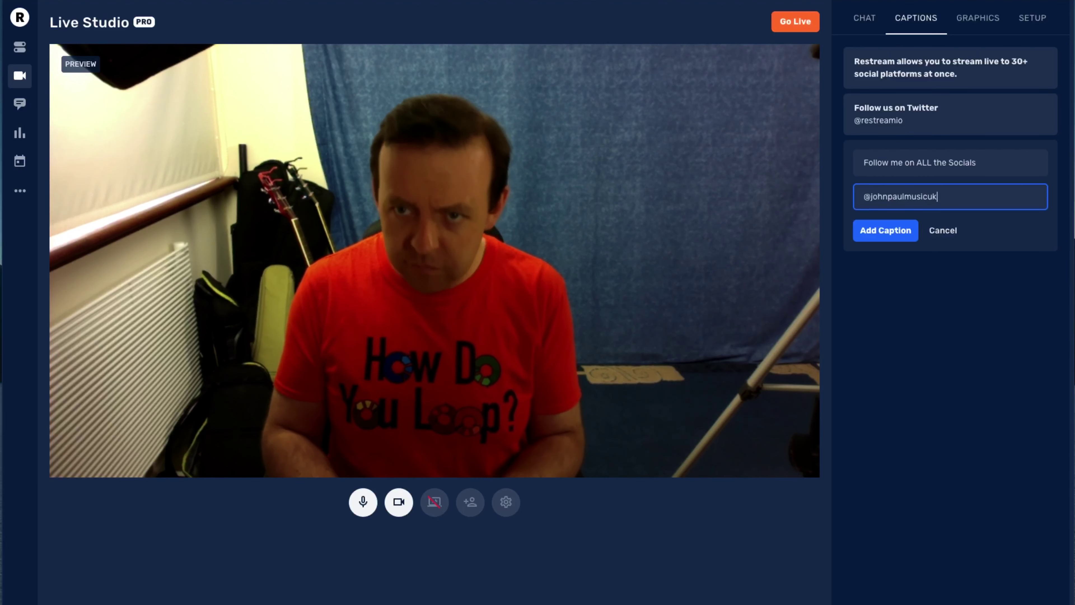
click(899, 230)
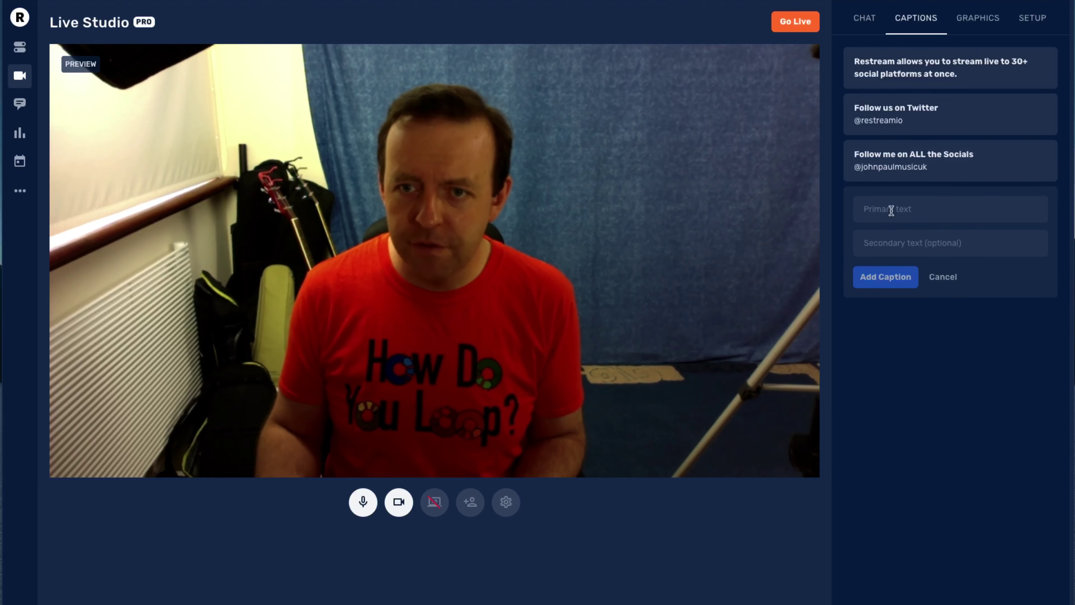
Step: Show the "Follow me on ALL the Socials" caption on the stream preview and hide it again
mouse_move(897, 168)
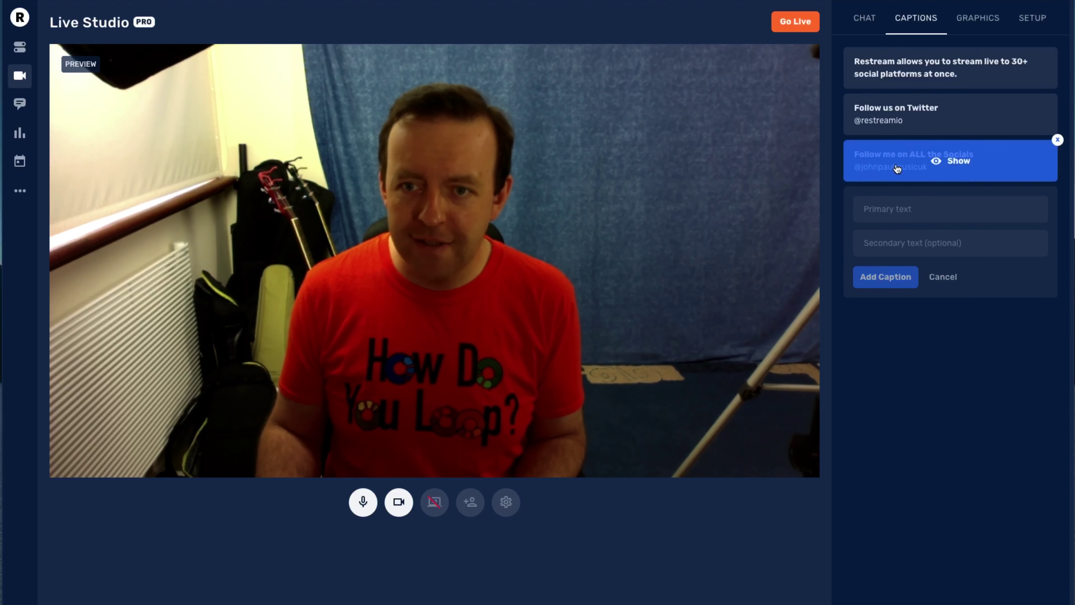
click(935, 163)
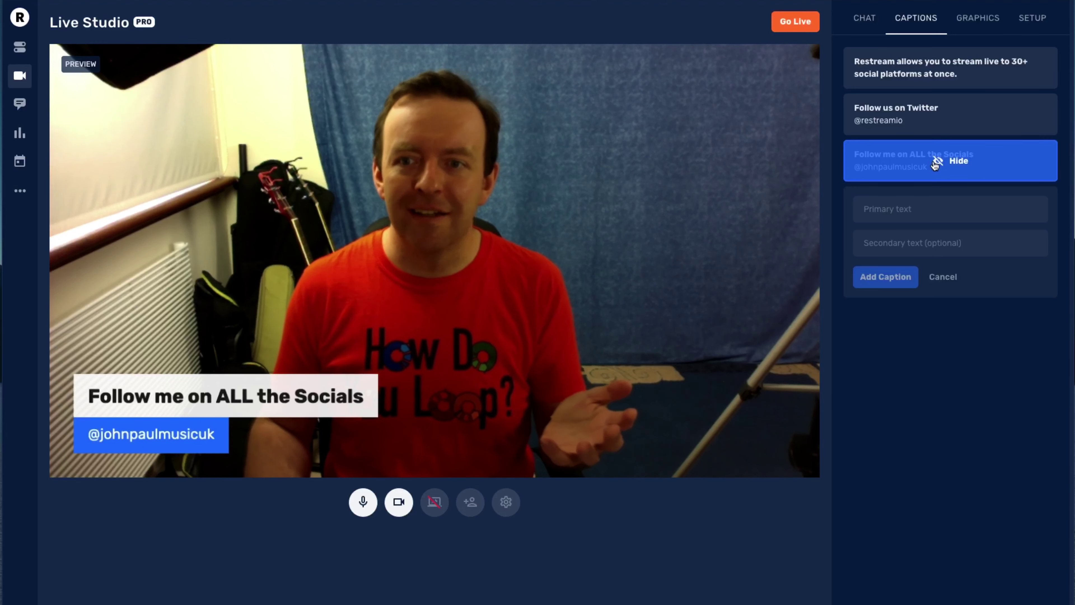
click(946, 171)
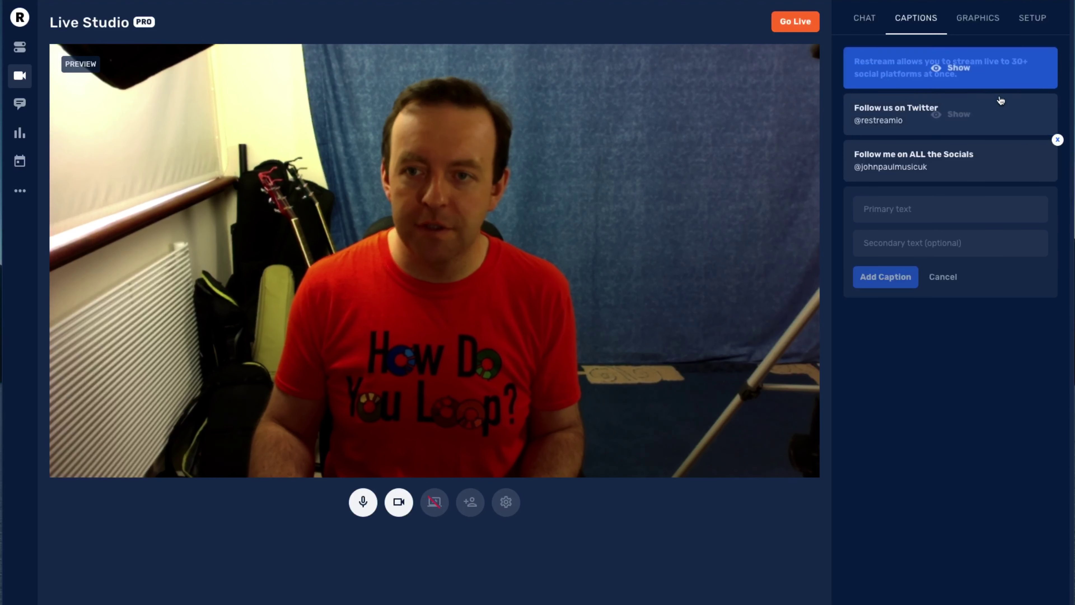
Step: Add a "Support Live" caption with the saved buymeacoffee.com link as secondary text, and show it on the stream preview
click(893, 210)
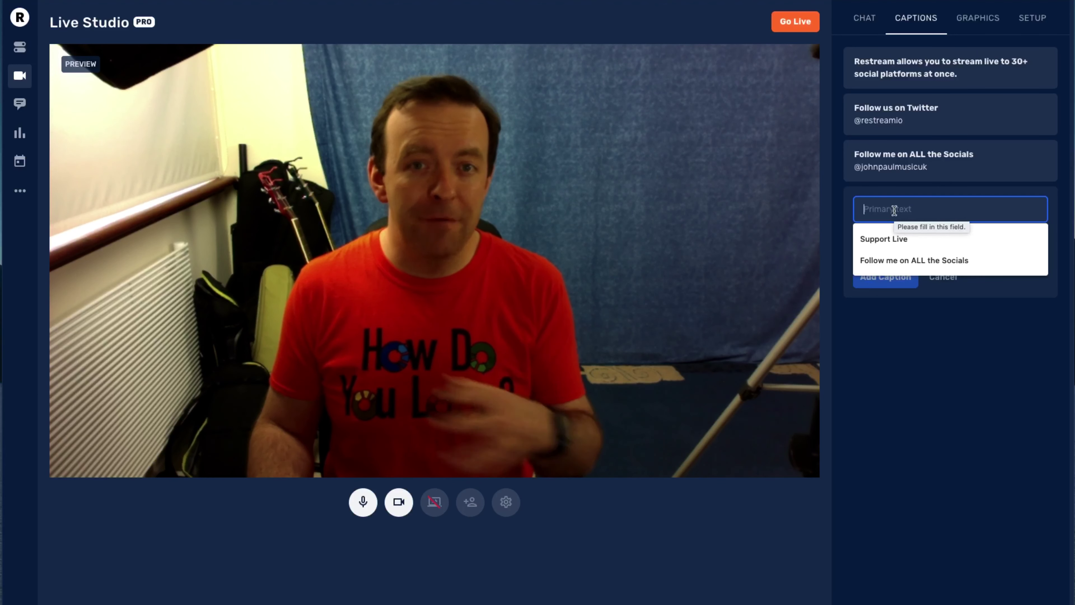
click(888, 238)
click(880, 243)
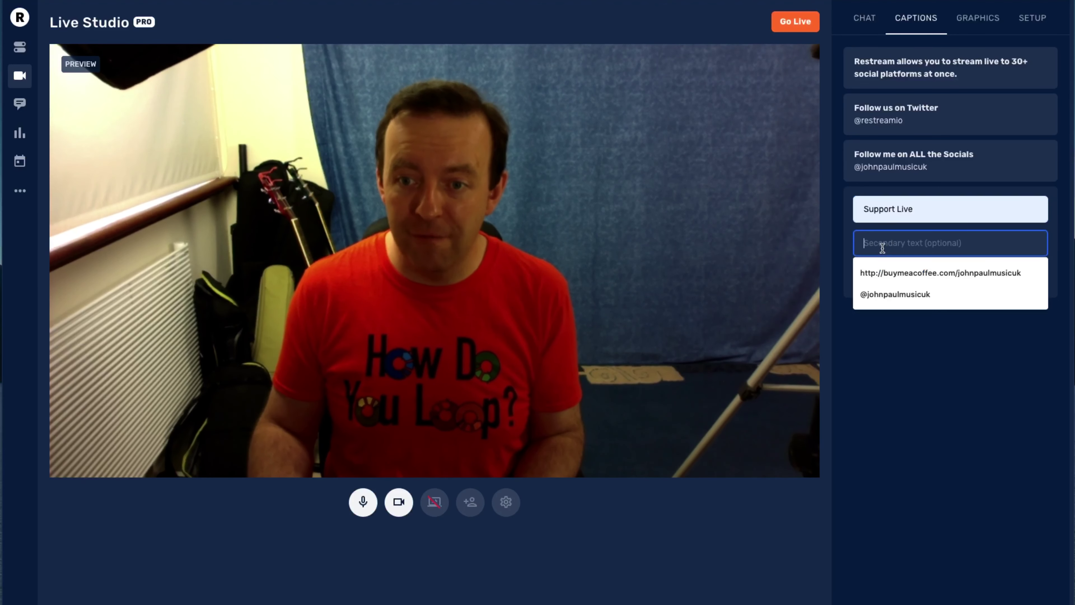
click(937, 274)
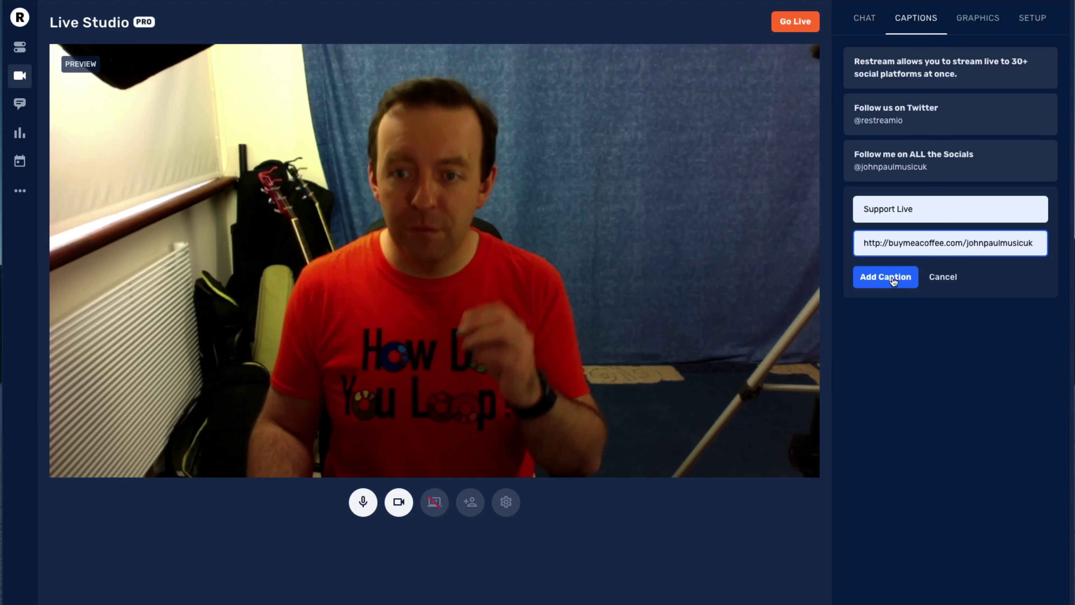
click(920, 211)
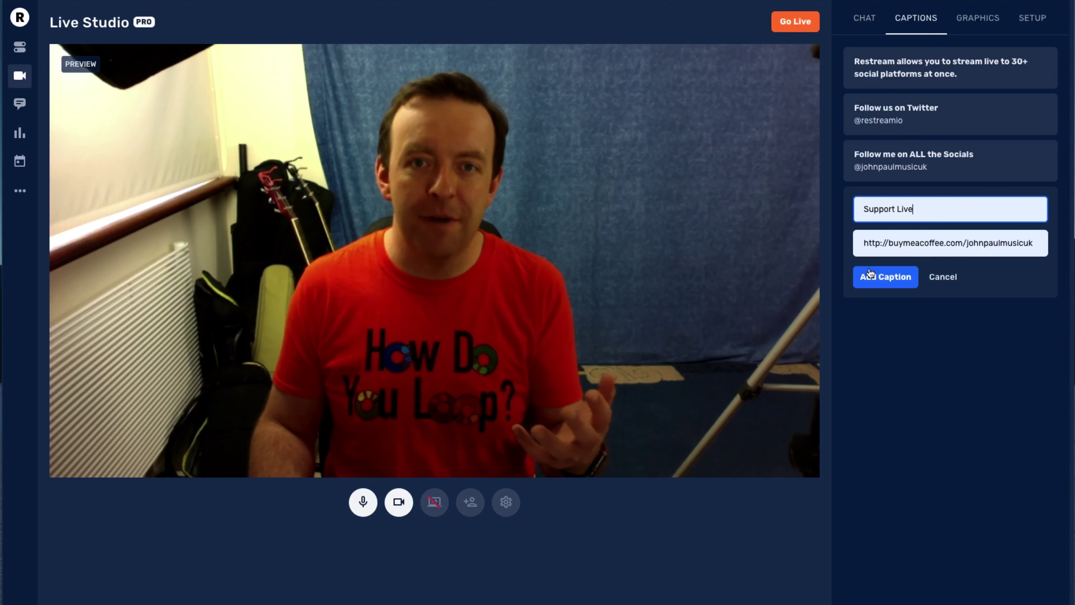
click(879, 277)
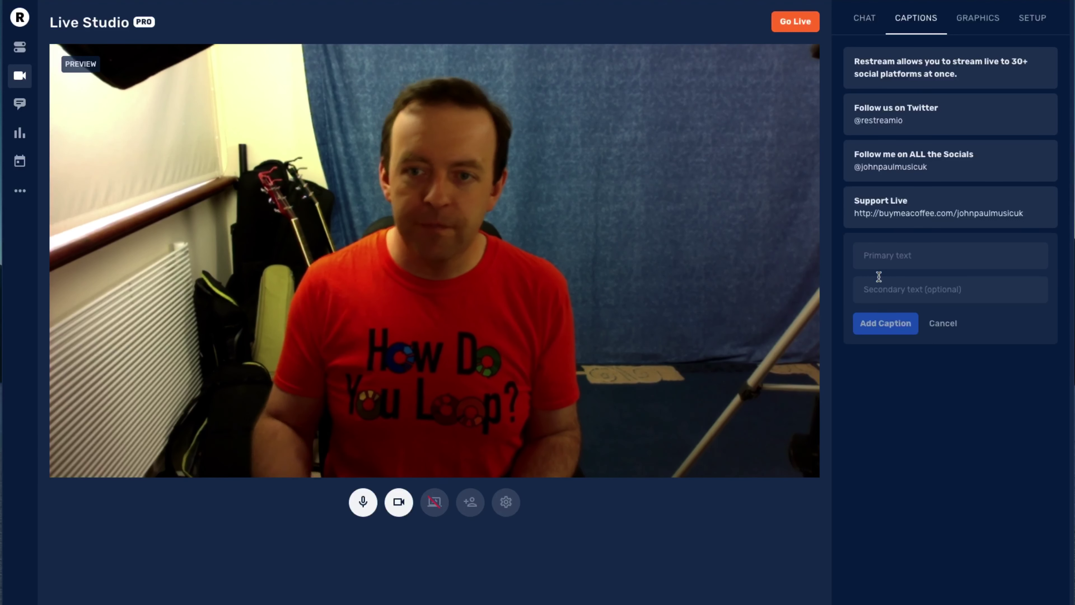
click(894, 211)
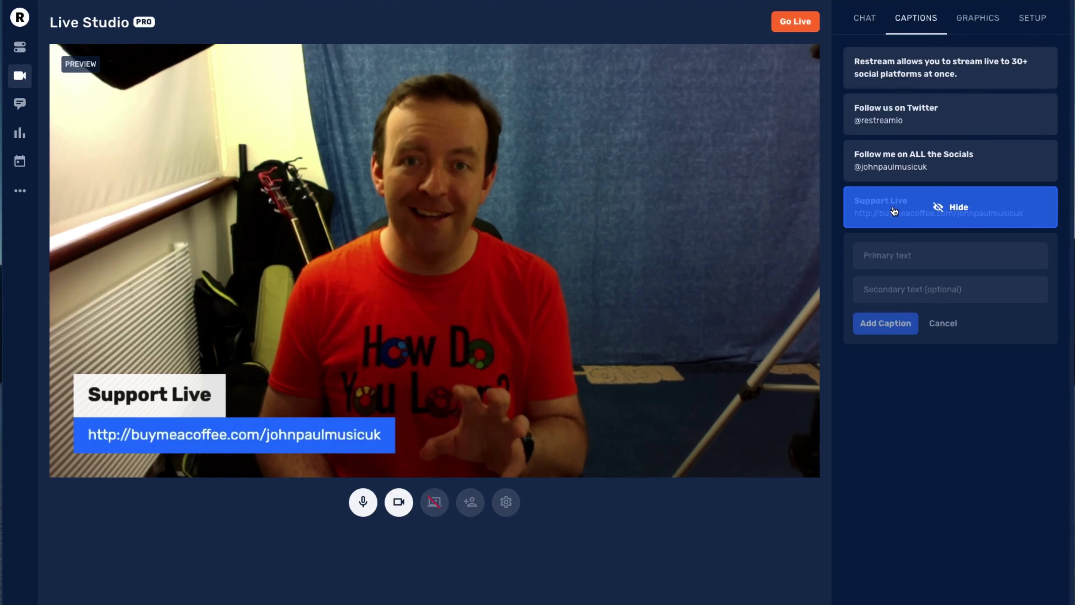
Step: Hide the "Support Live" caption, check the graphics options, and show the caption on the stream preview again
click(894, 210)
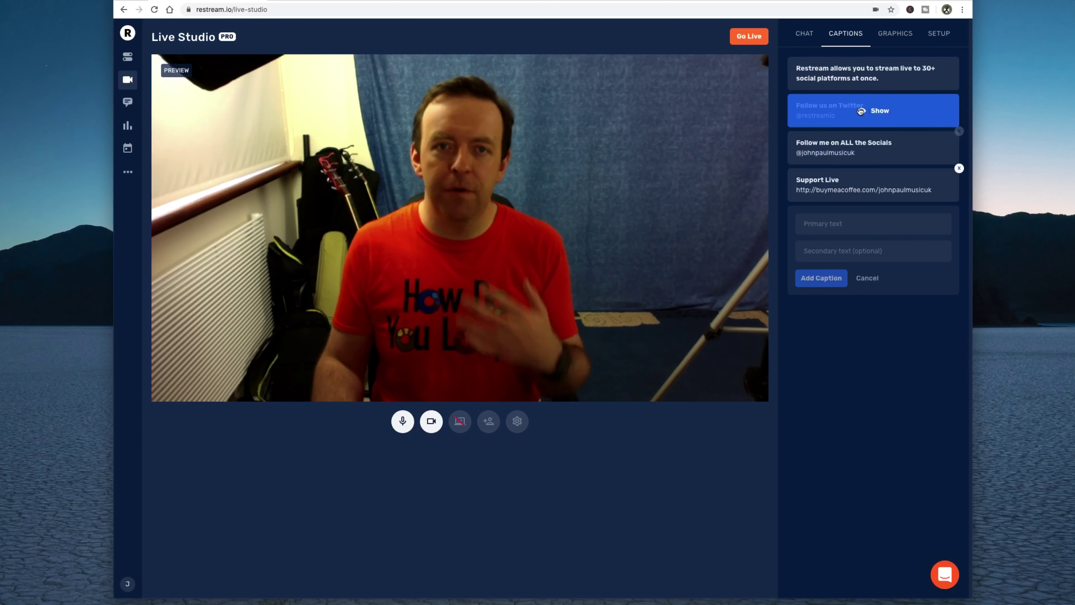
click(895, 33)
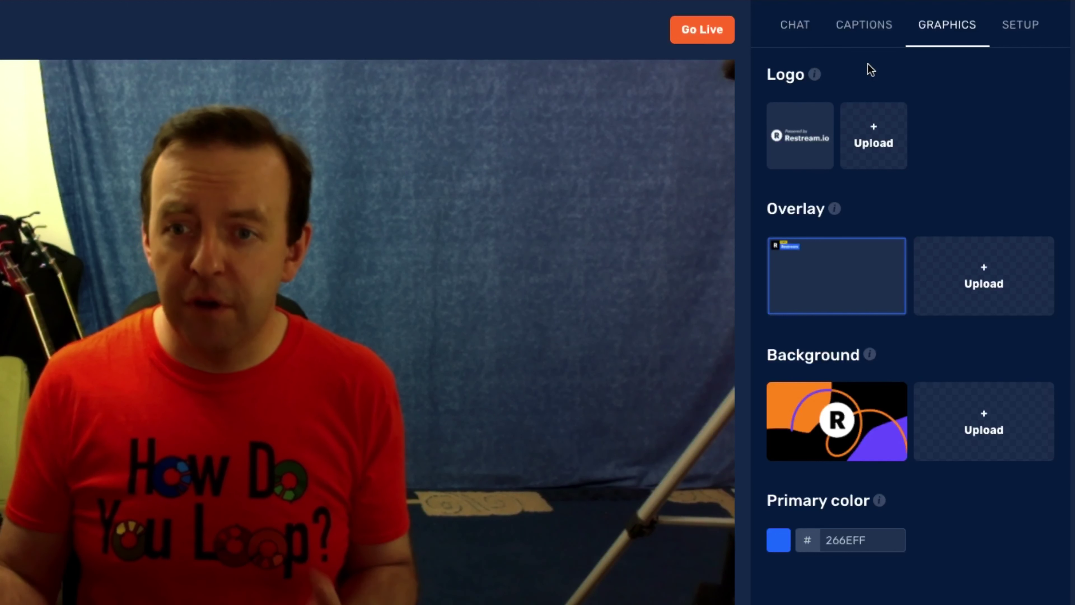
mouse_move(778, 242)
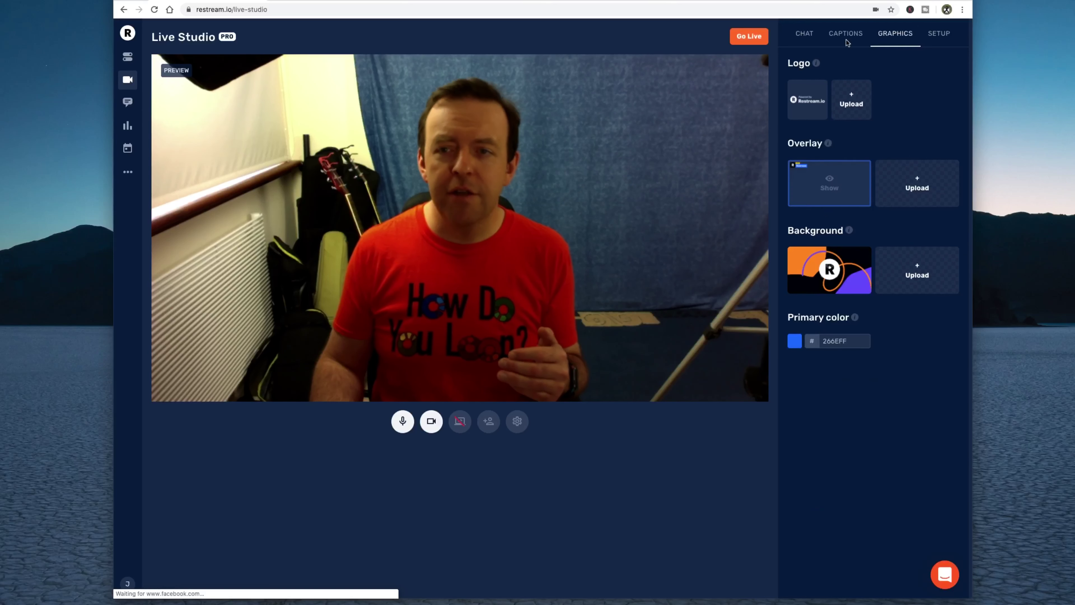
click(846, 33)
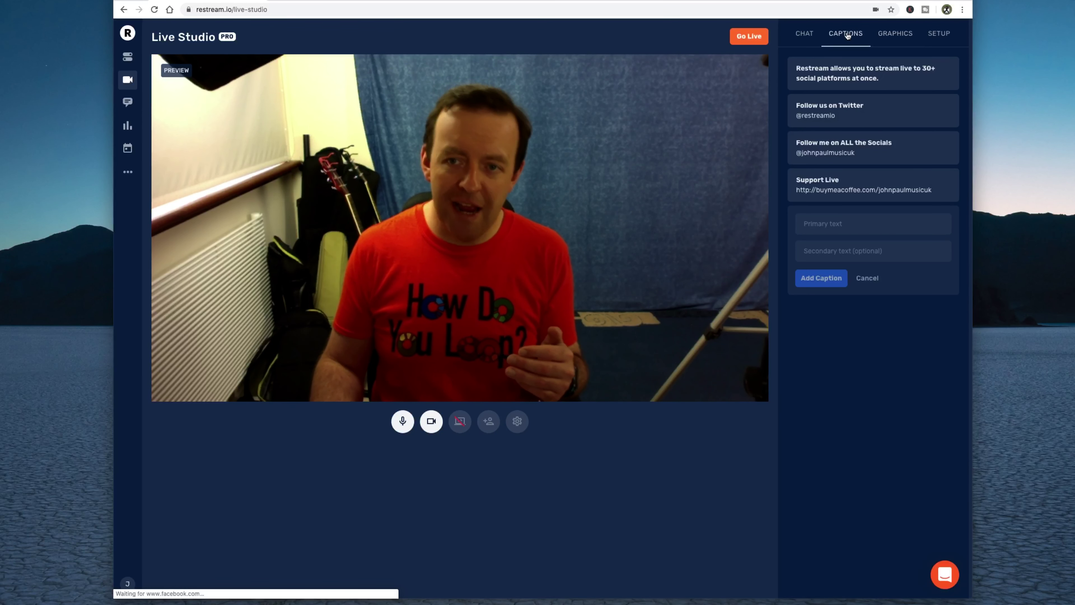
click(846, 186)
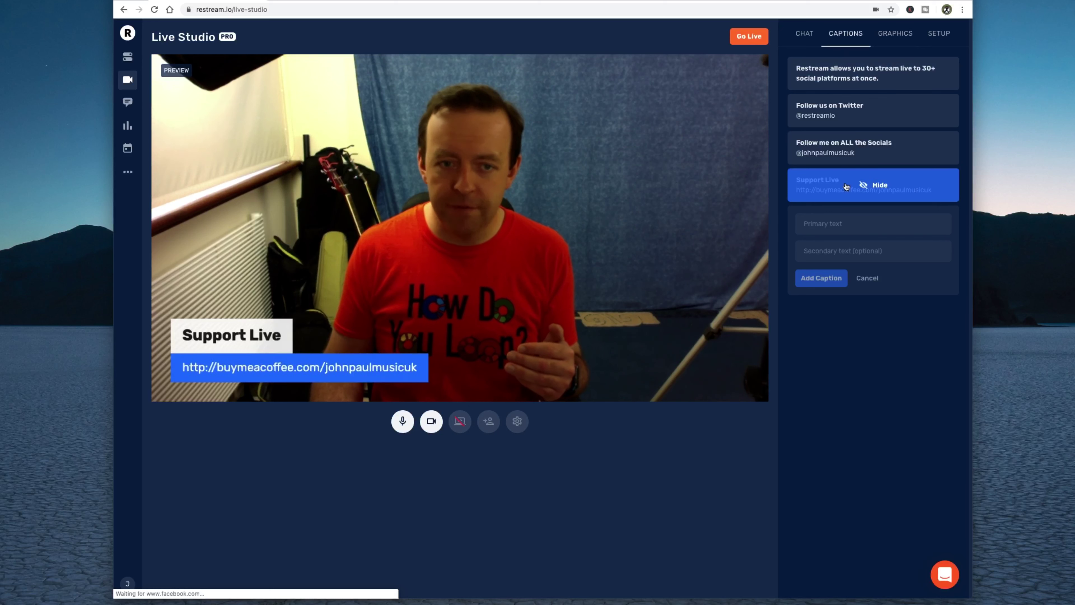
Step: Set the primary color of the stream graphics to orange FF9226 and hide the "Support Live" caption
click(898, 34)
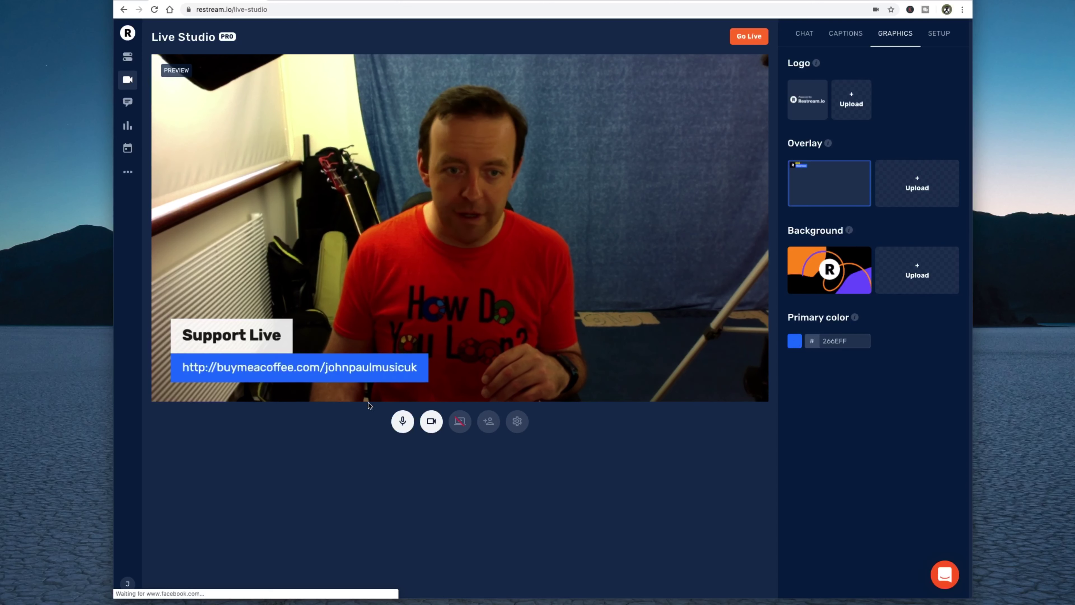
click(794, 341)
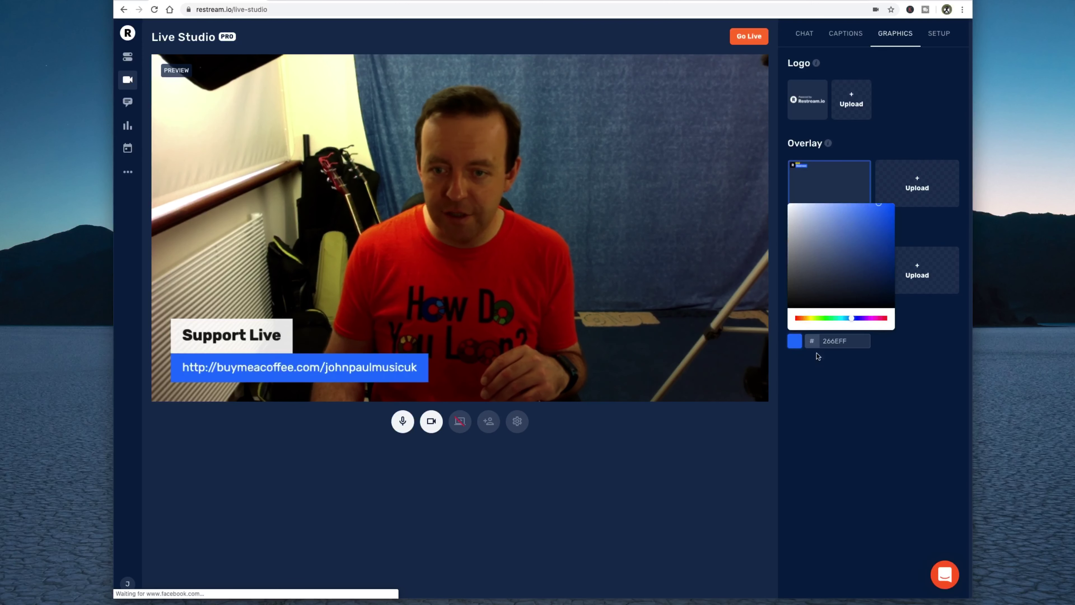
drag(810, 321, 793, 321)
click(803, 318)
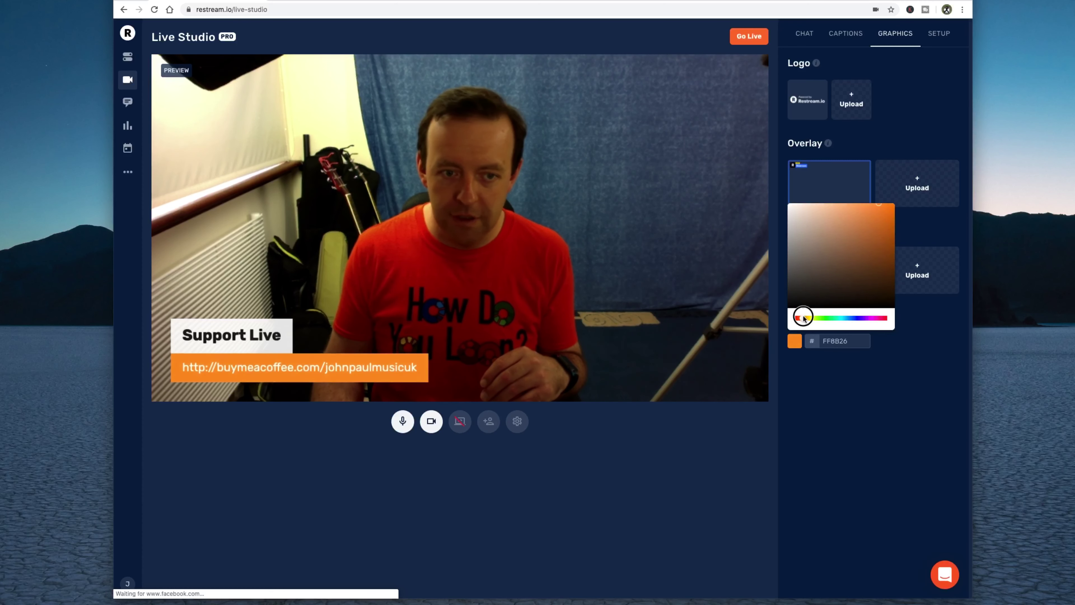
click(816, 407)
click(845, 33)
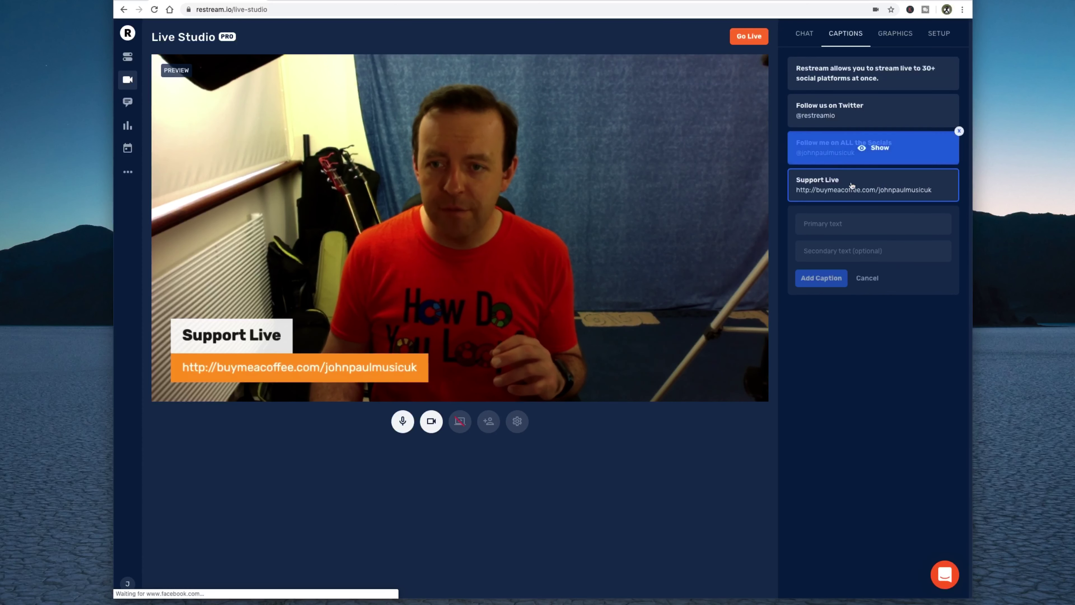
click(866, 183)
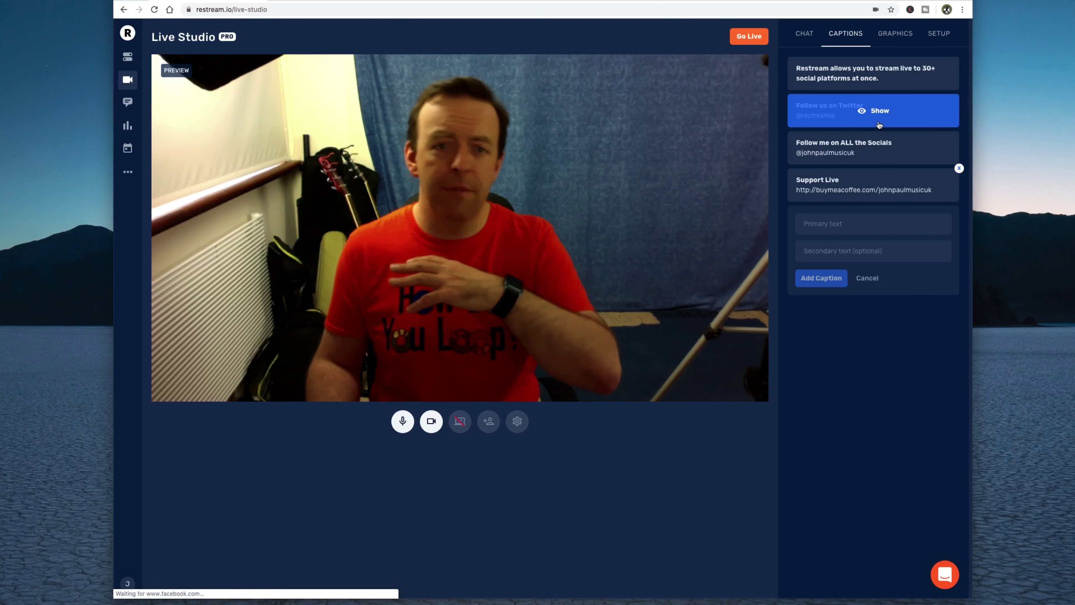
Step: Upload IMG_1533.PNG from the Desktop as a new logo
click(894, 34)
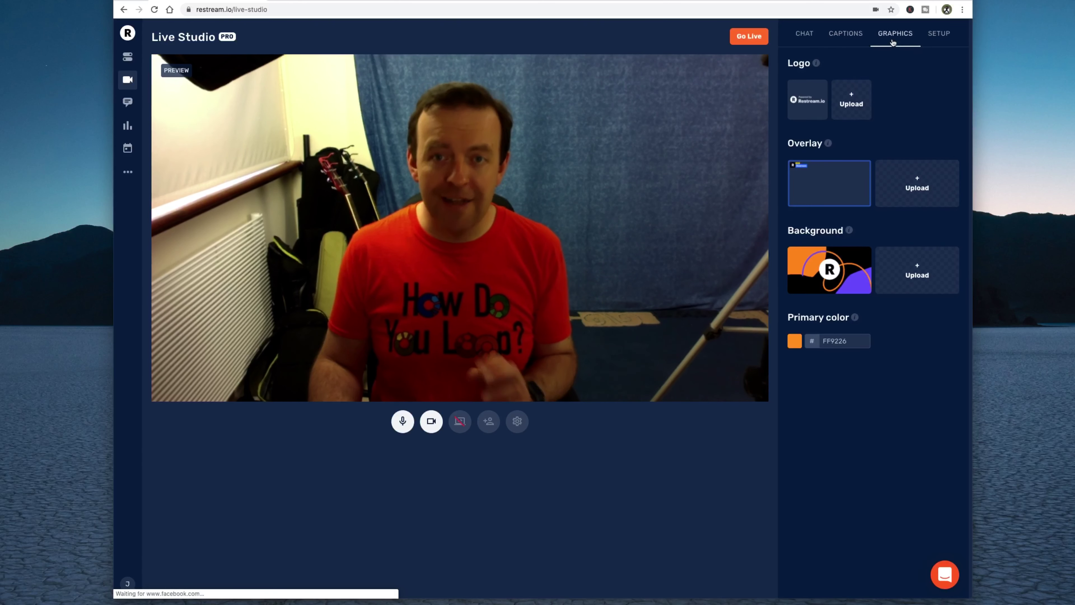
click(852, 104)
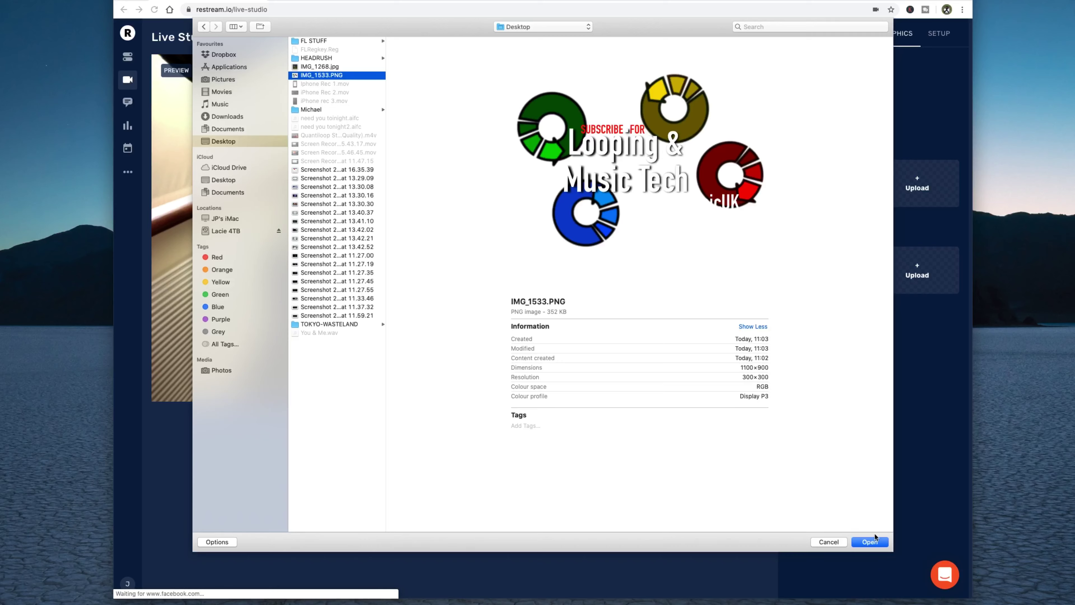
click(870, 541)
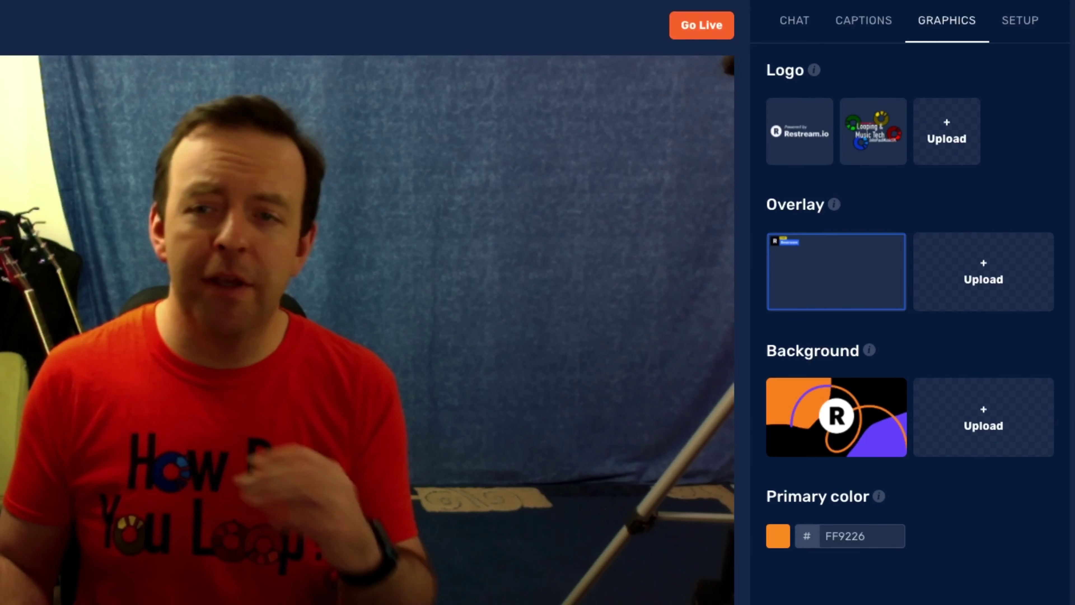
Step: Preview the uploaded logo and the Restream overlay on the stream one after the other, hiding each again
click(876, 144)
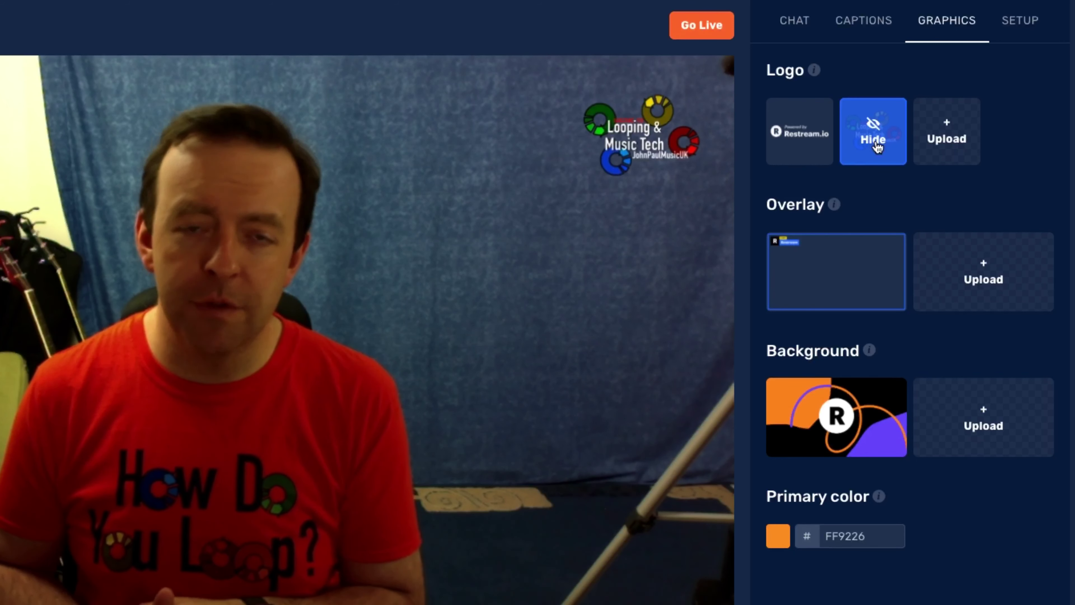
click(875, 144)
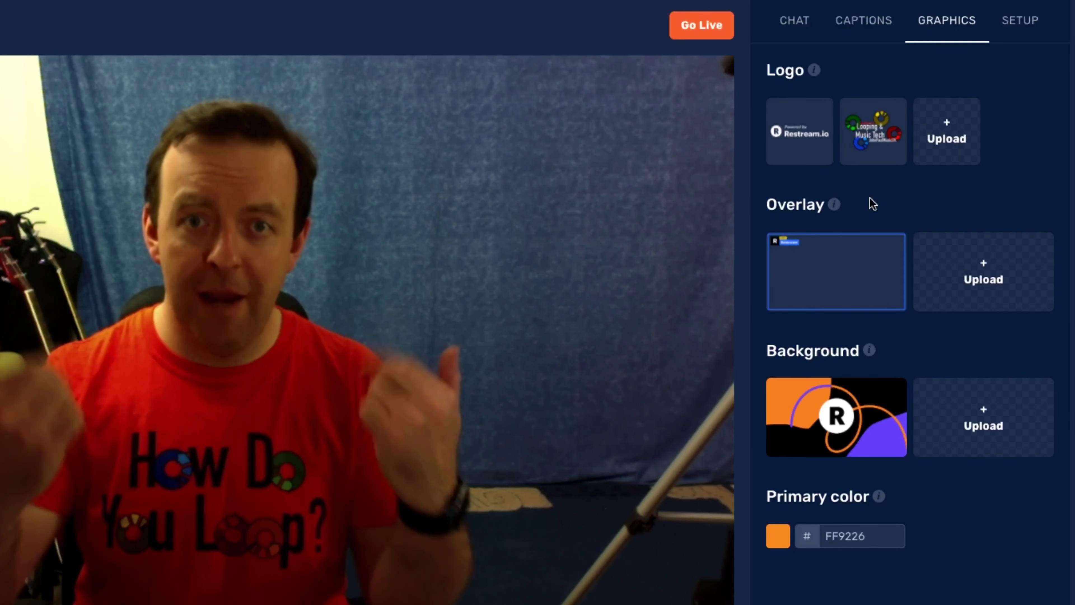
mouse_move(831, 267)
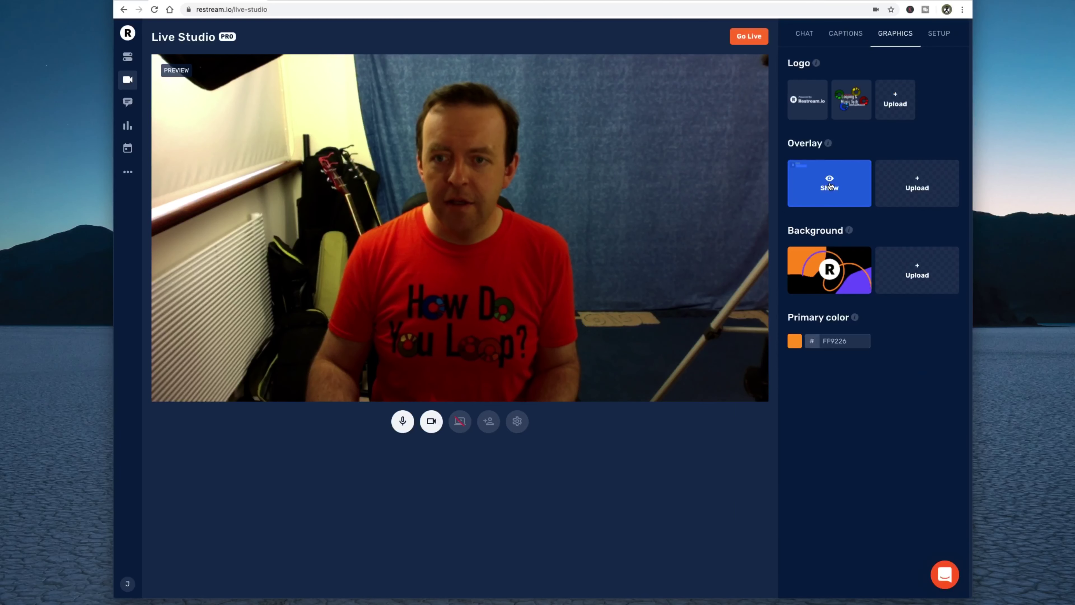
click(830, 185)
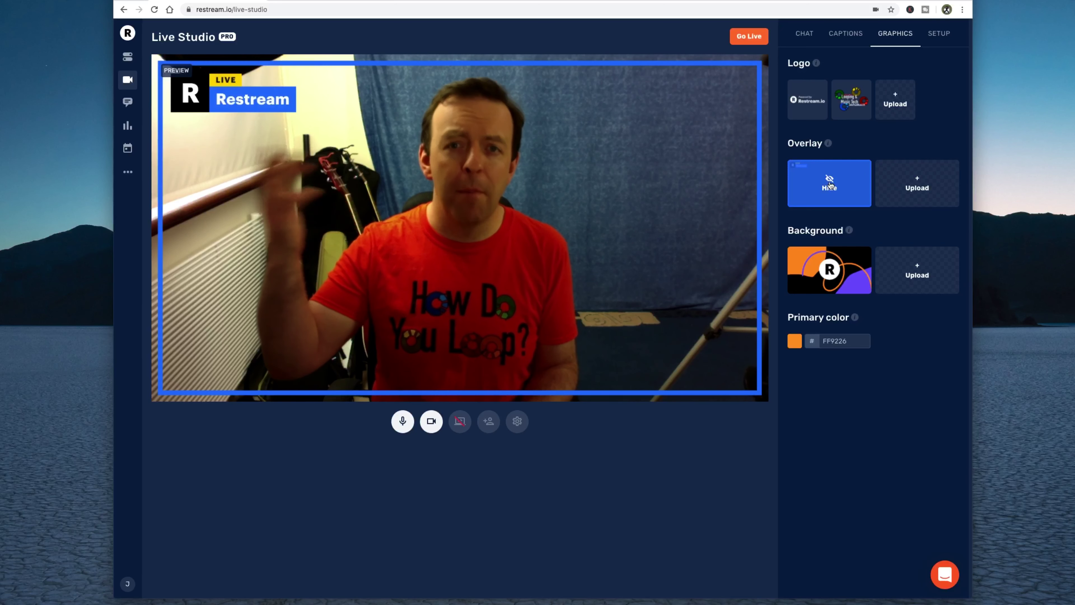
click(830, 185)
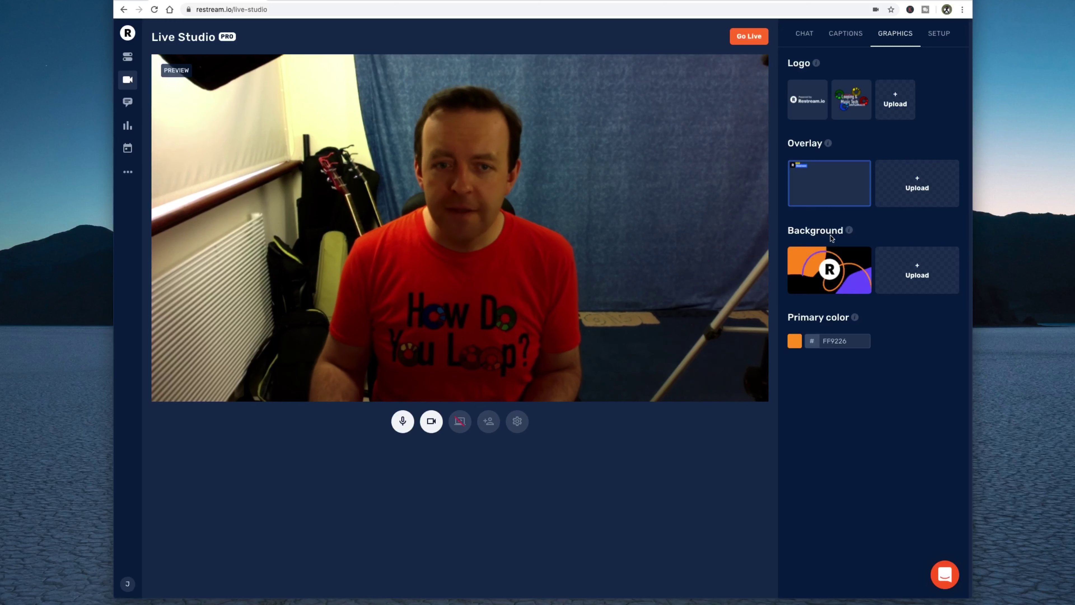
Step: Enable the default Restream background and preview it by disabling the camera briefly and enabling it again
mouse_move(831, 279)
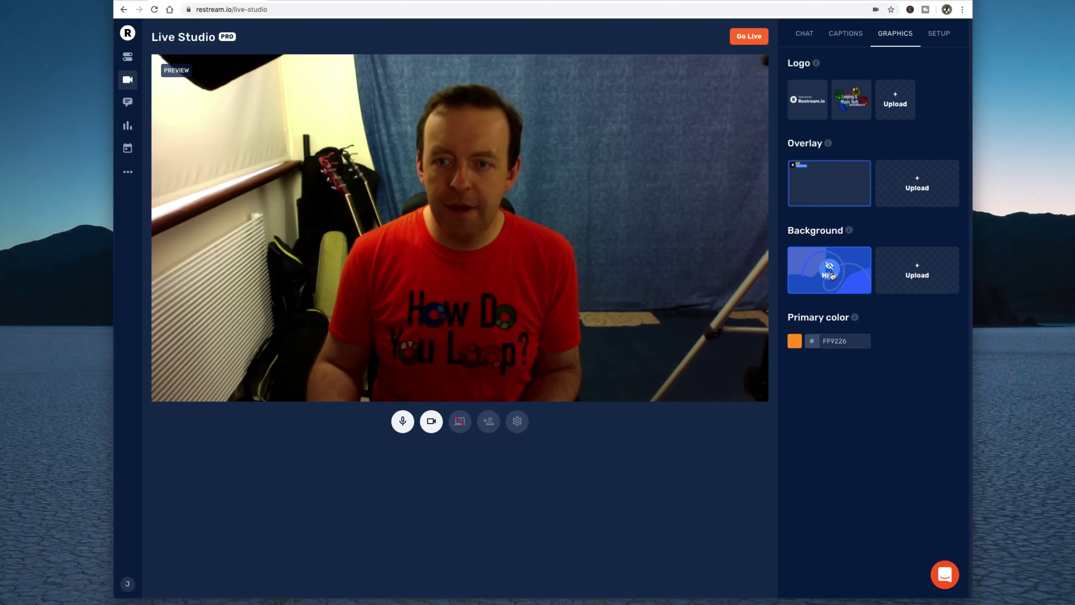
click(432, 422)
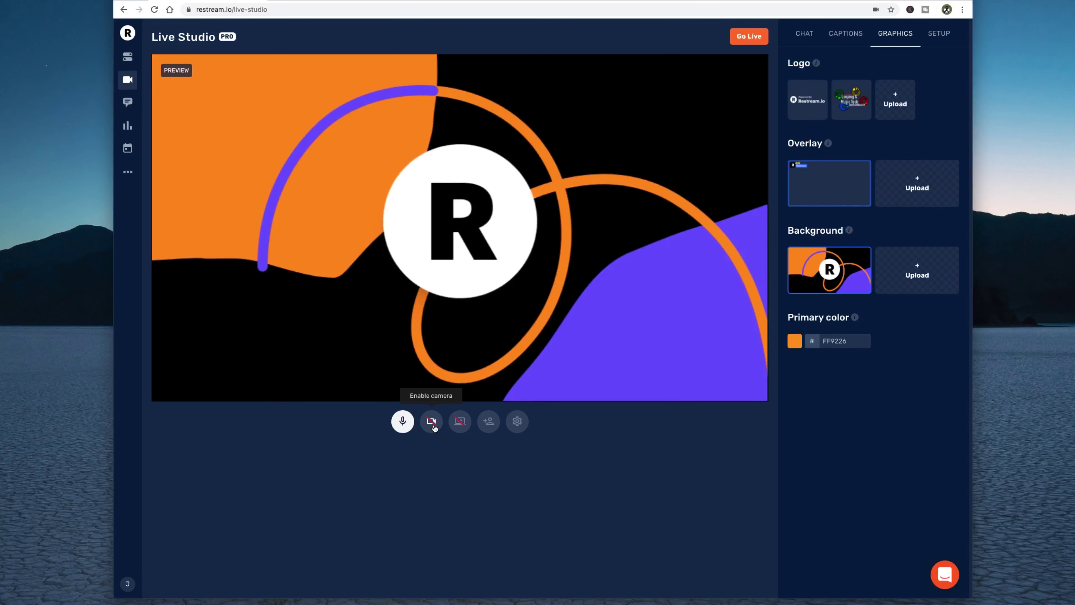
click(433, 422)
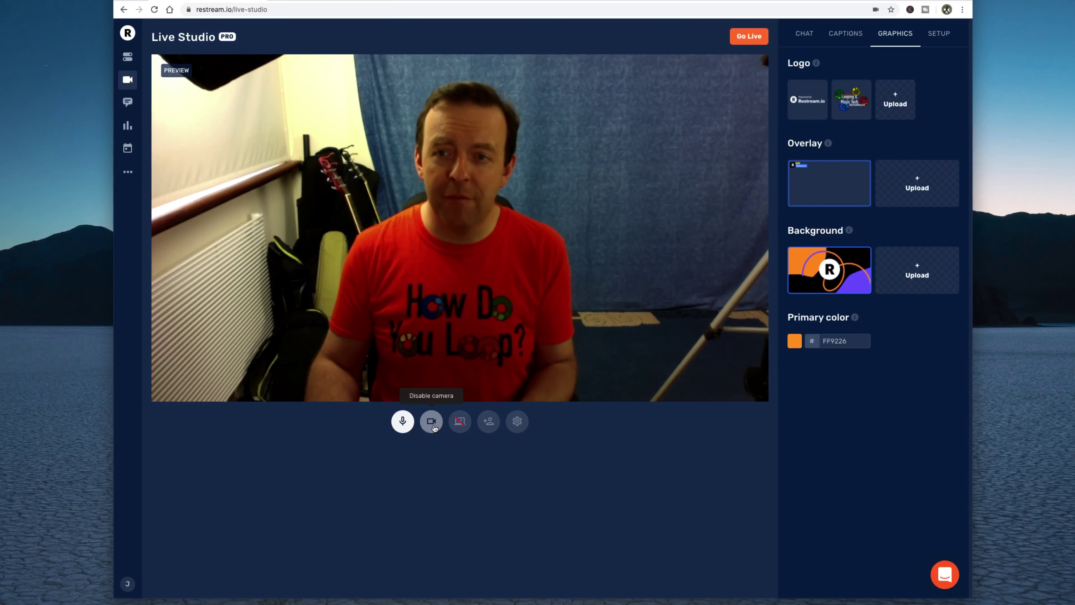
mouse_move(855, 107)
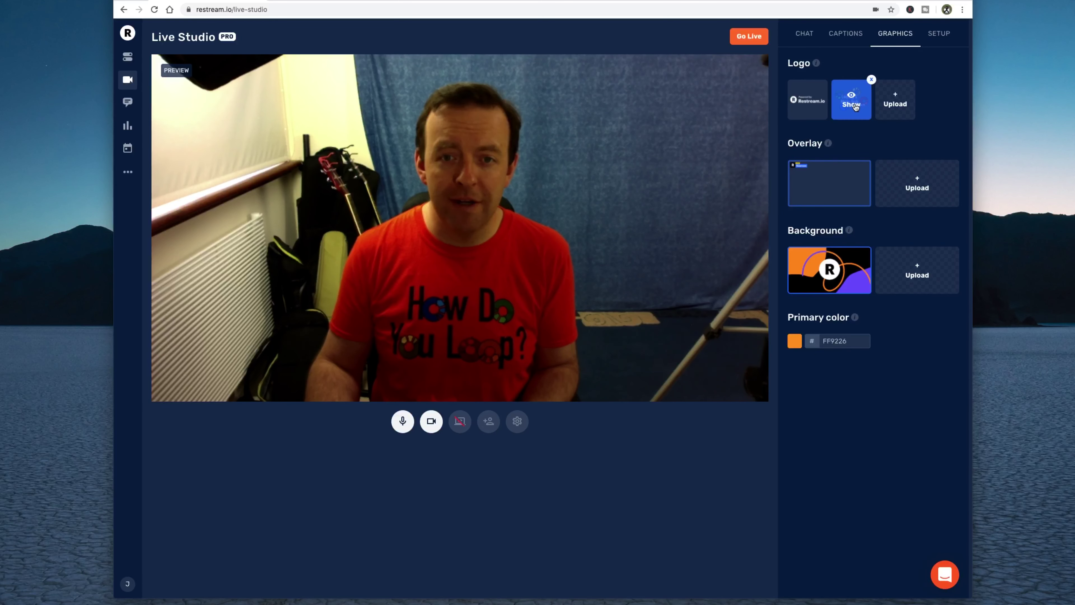
Step: Enter "Live Chat With JP - Q&A" as the stream title in the setup options
click(940, 34)
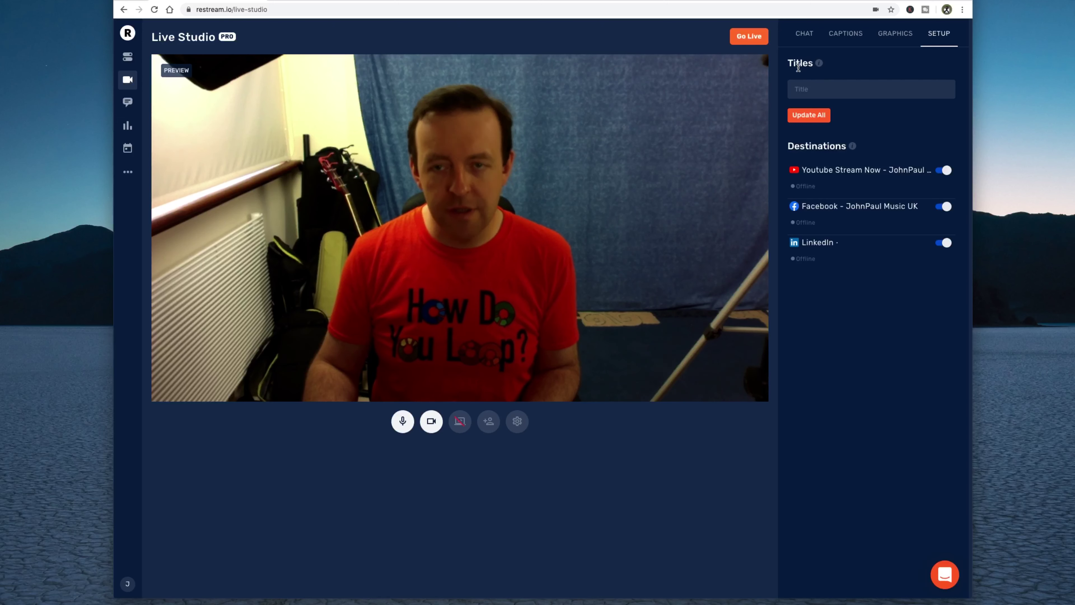
click(800, 90)
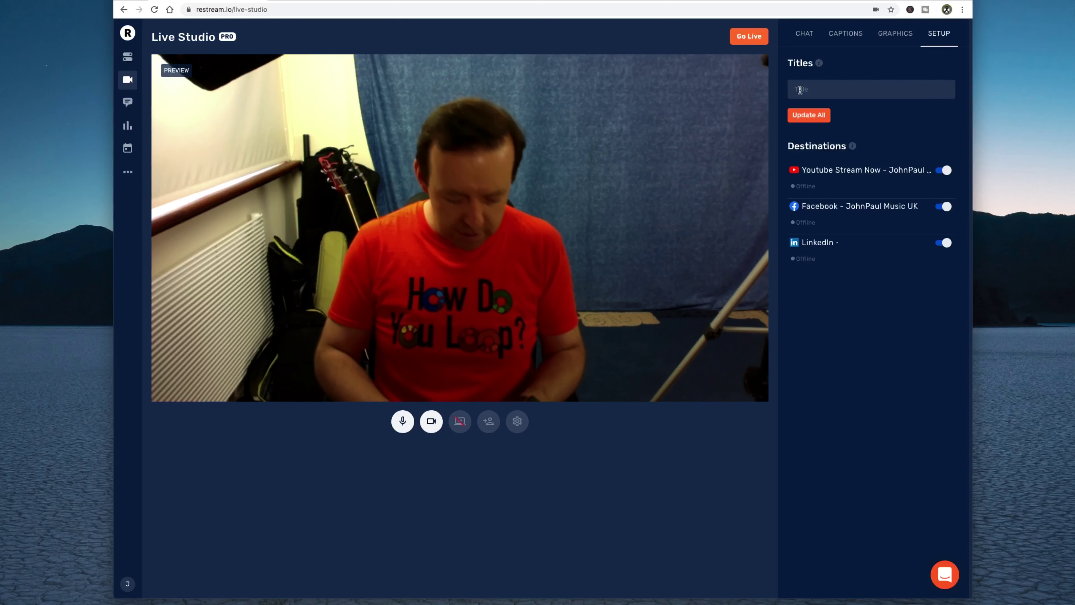
text(Live Chat With JP - )
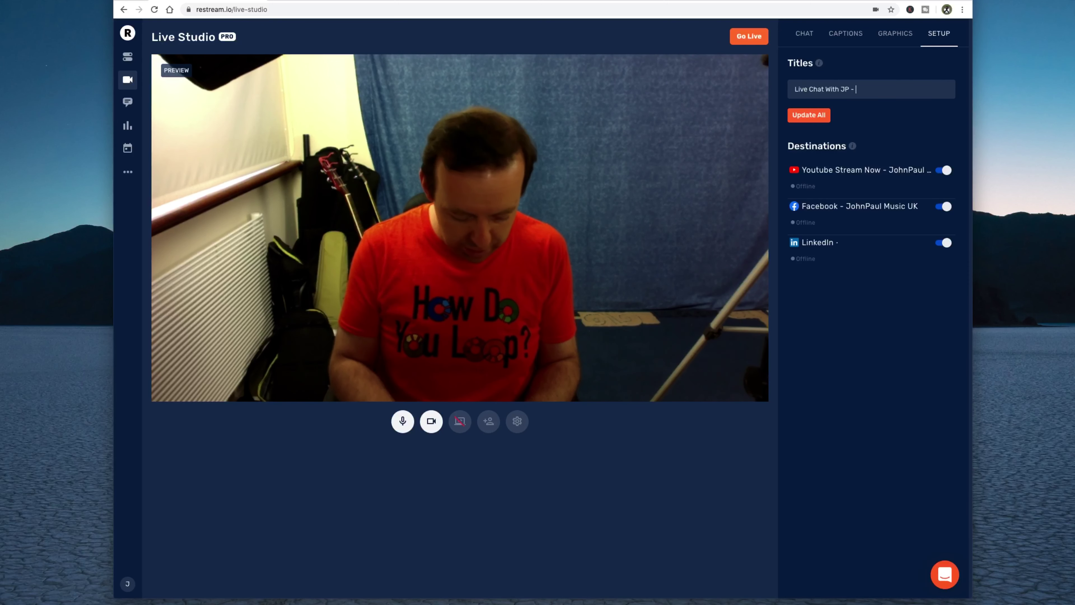
text(Q&A)
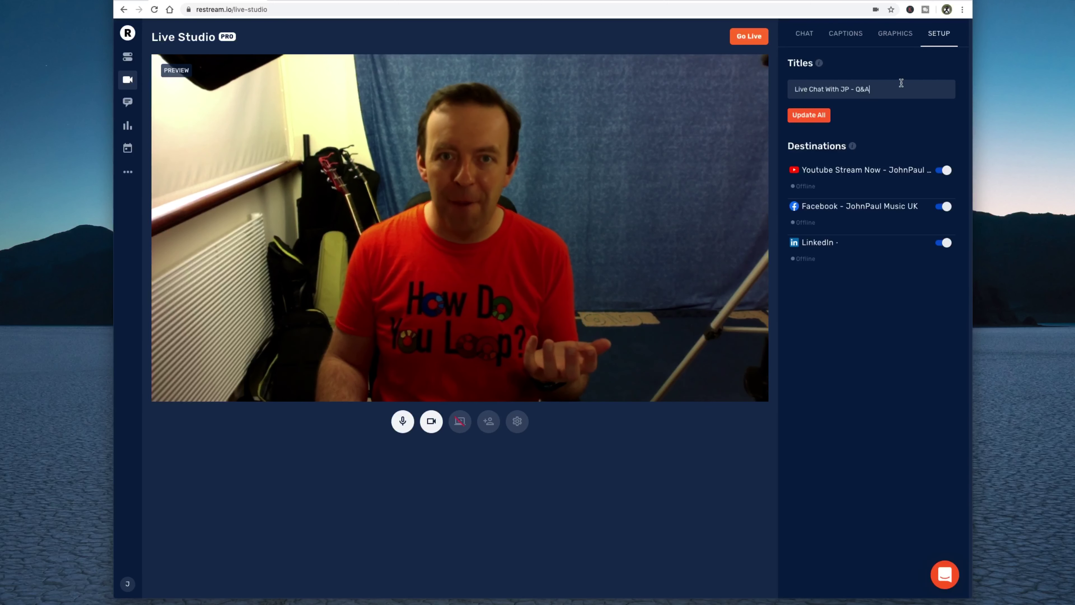
Step: Replace the whole stream title with one that starts with "Live Gig at"
triple_click(876, 87)
text(Live Gi)
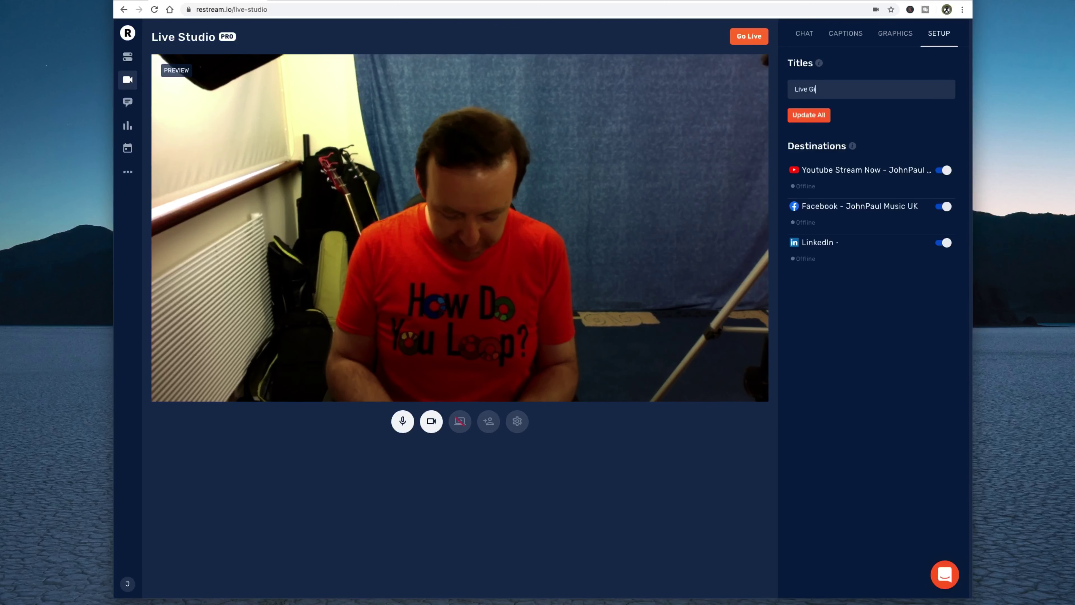
text(g at H)
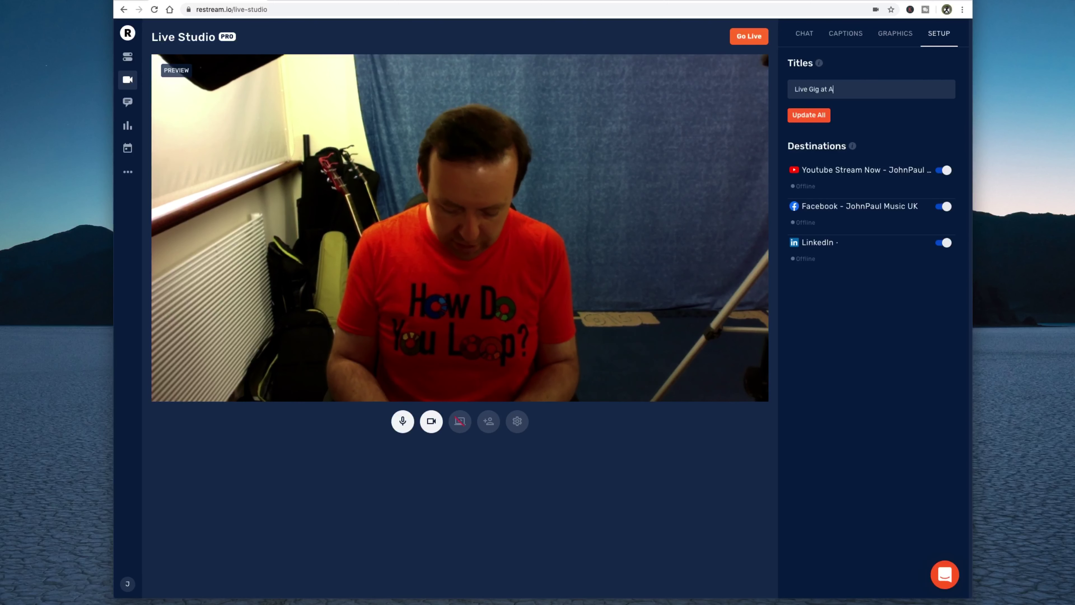
text(ome)
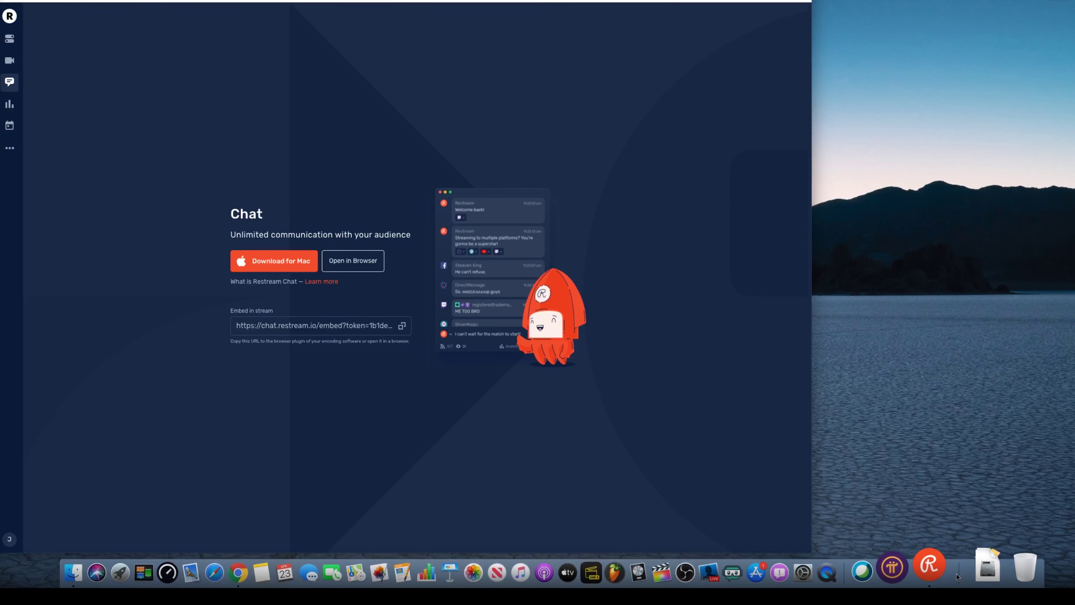
Step: Launch the Restream Chat desktop app and place its window beside the browser window
click(929, 565)
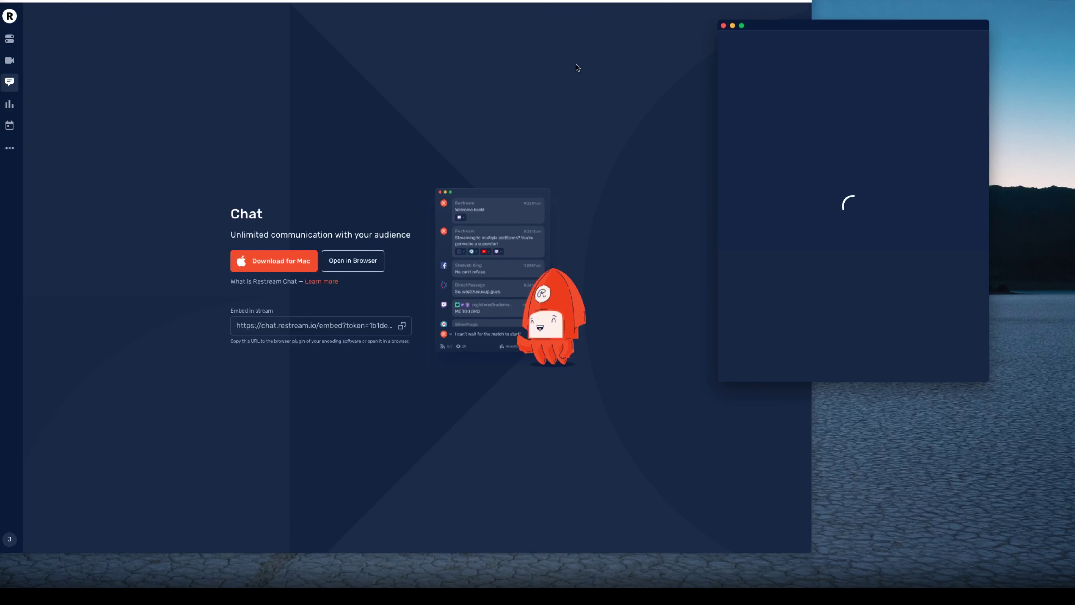
drag(795, 29, 882, 56)
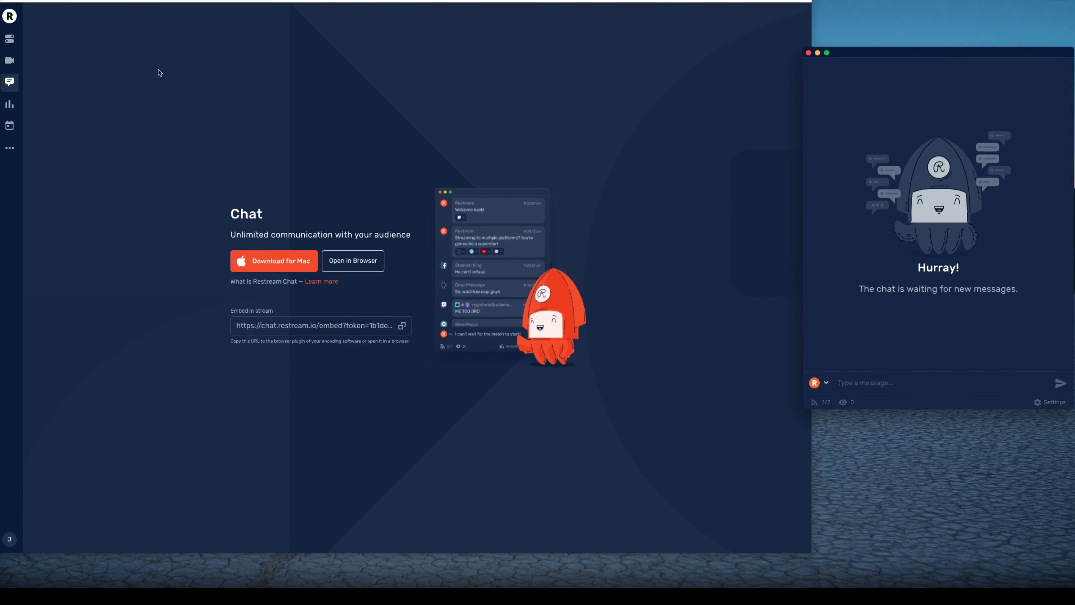
Step: Return to Live Studio in the browser and send the chat message "hi!"
click(14, 64)
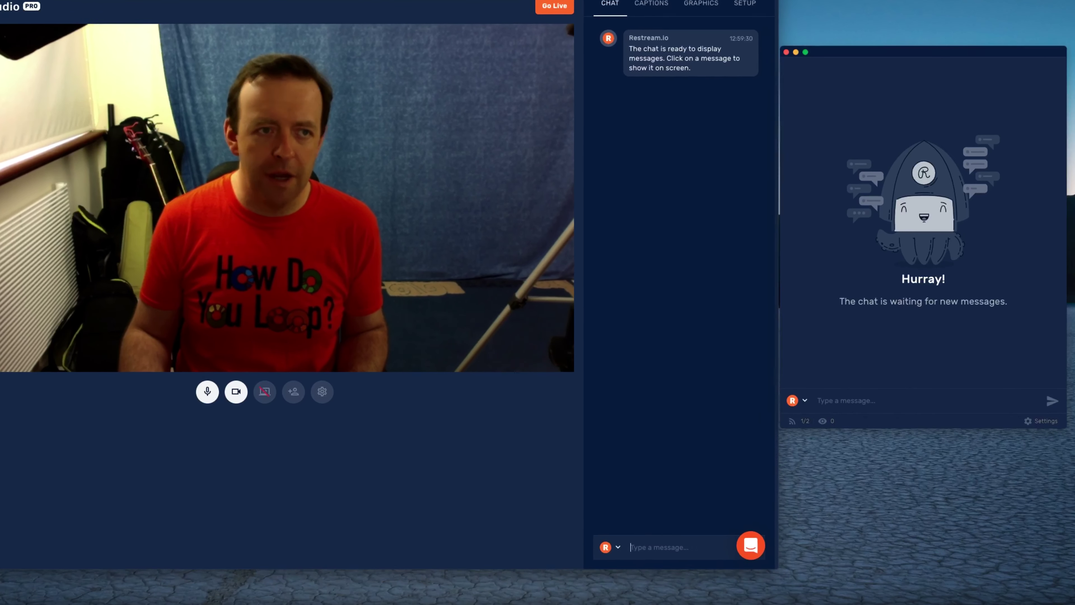
click(662, 546)
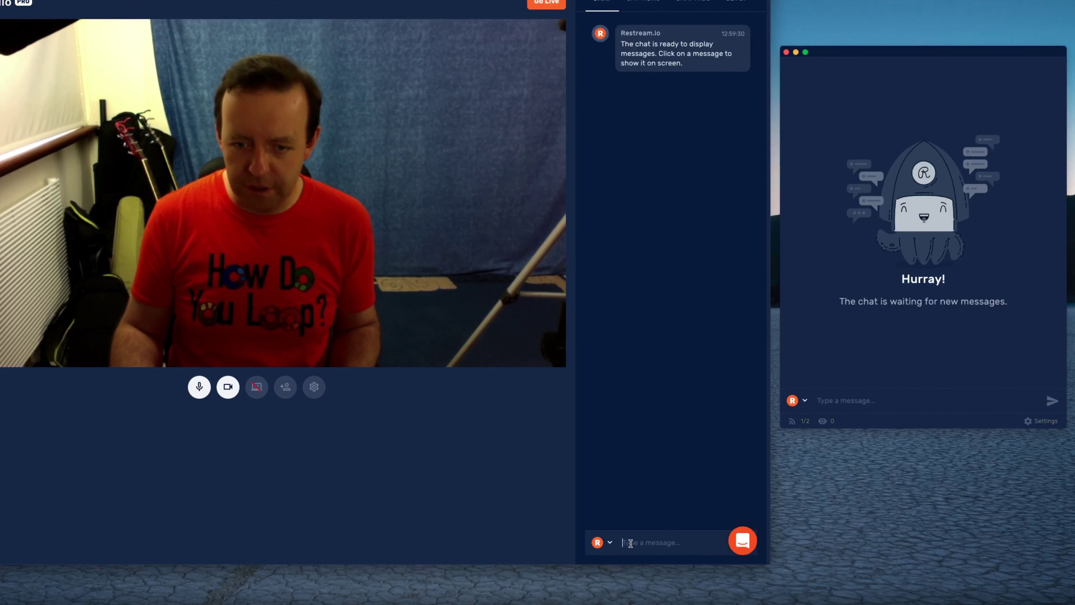
text(hi)
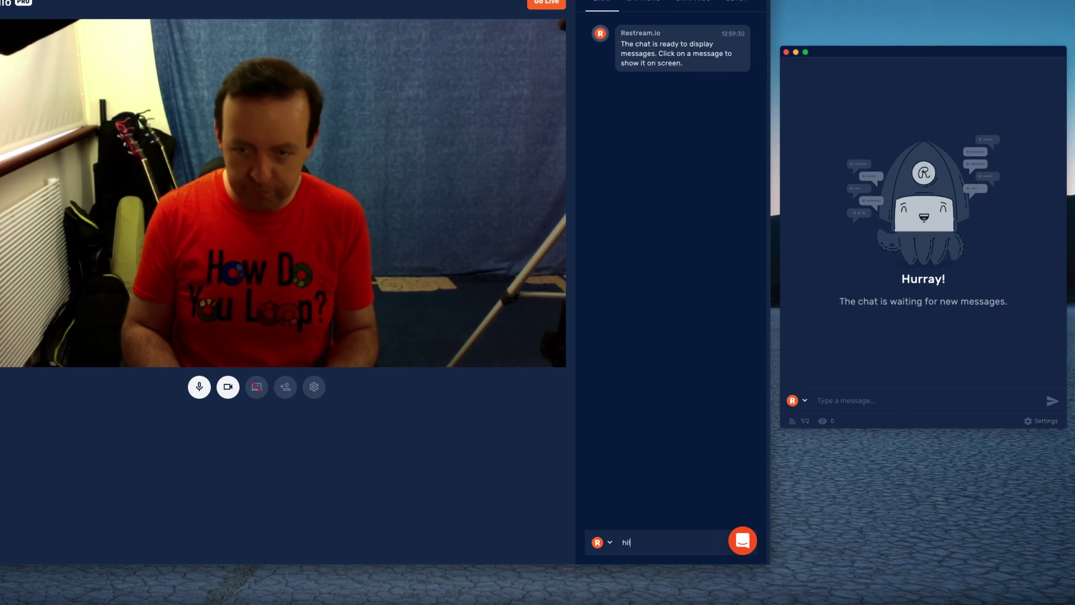
text(!)
key(Return)
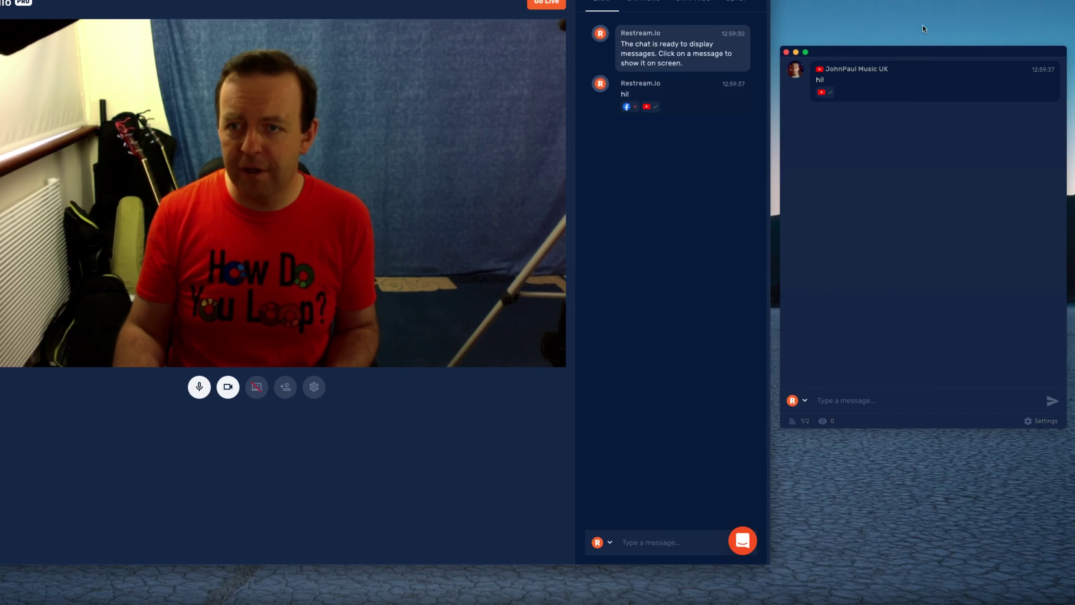
Step: Reposition the Restream Chat window, and in OBS create a new visible browser source named "Chat" in the Main Scene
drag(906, 55, 852, 106)
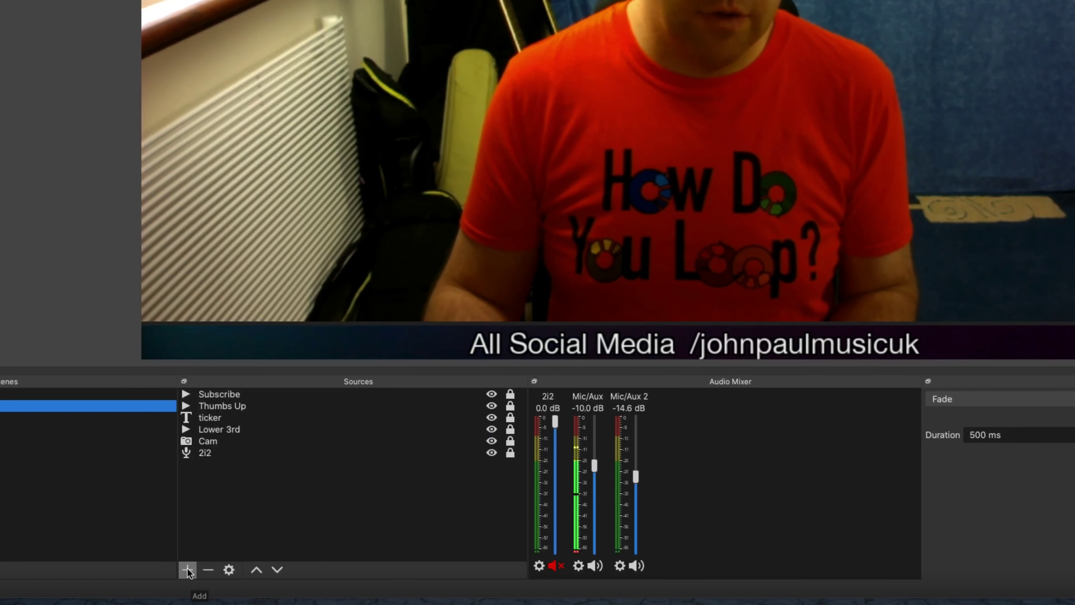
click(223, 573)
click(220, 341)
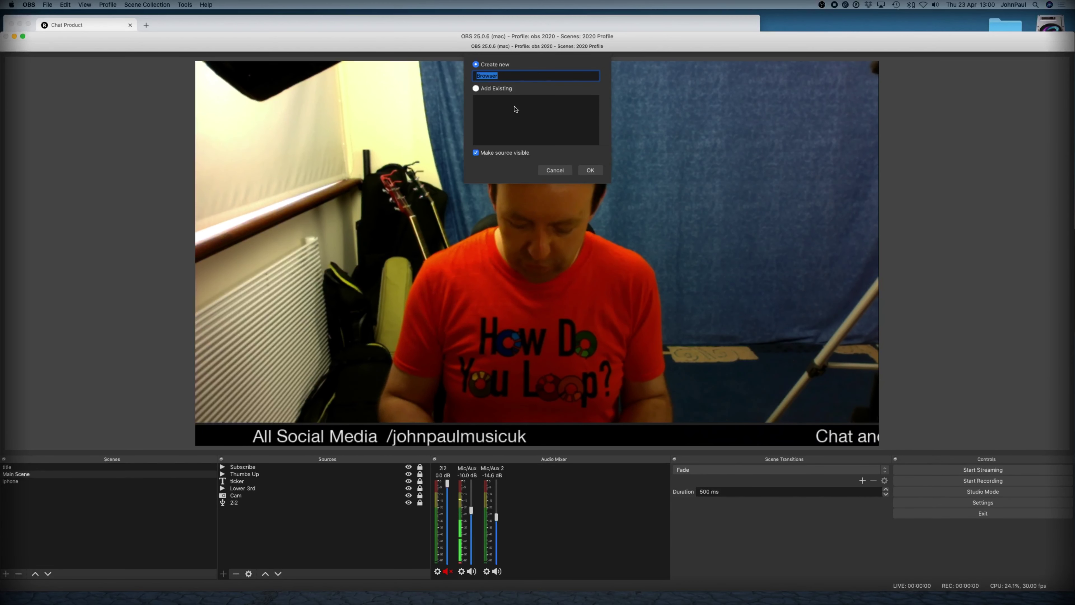
text(C)
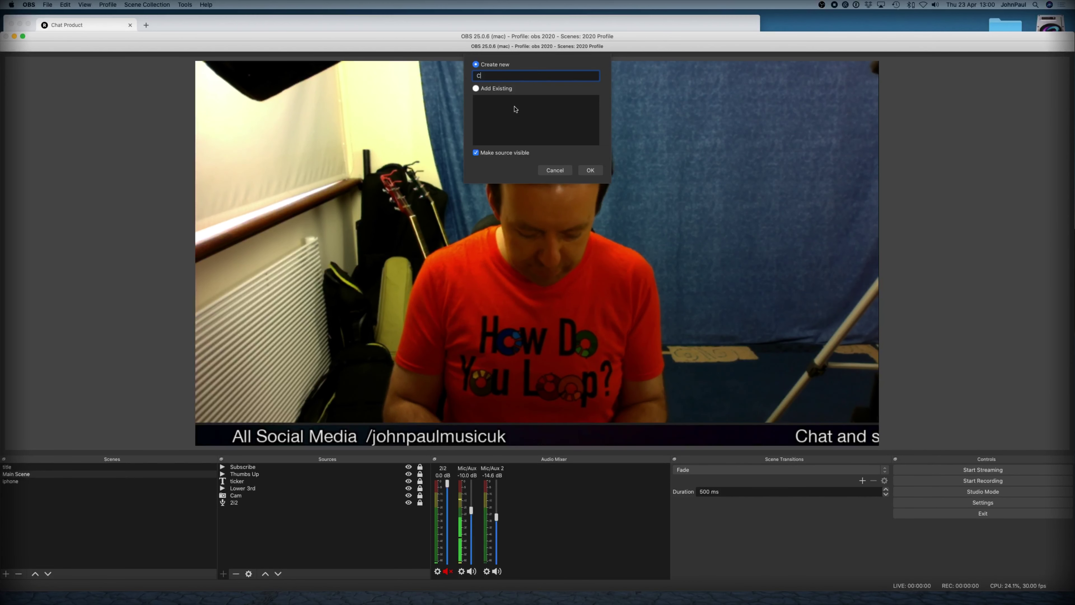
text(hat)
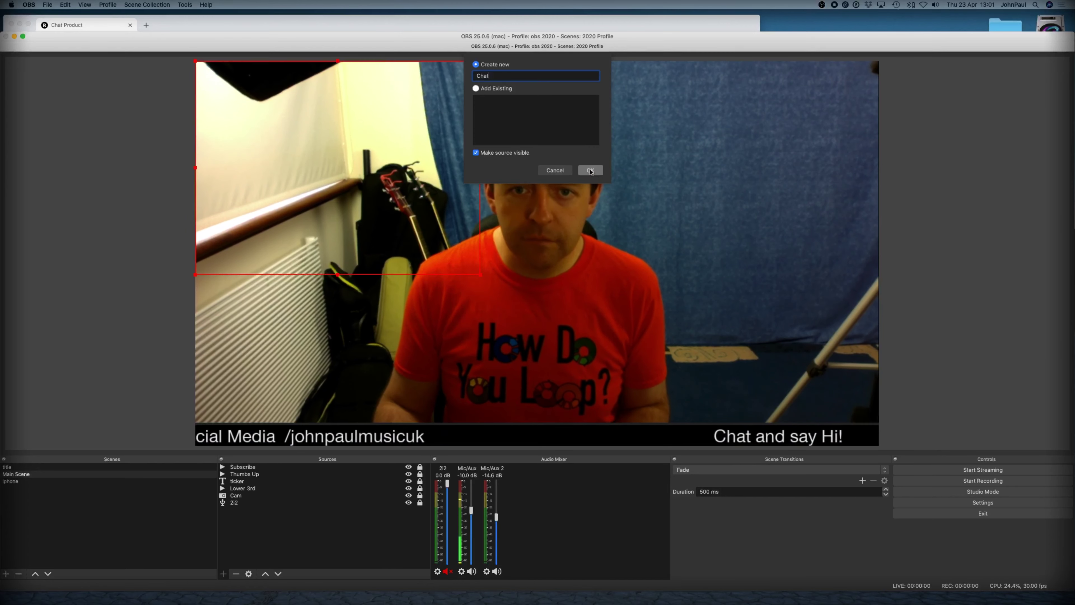
click(590, 170)
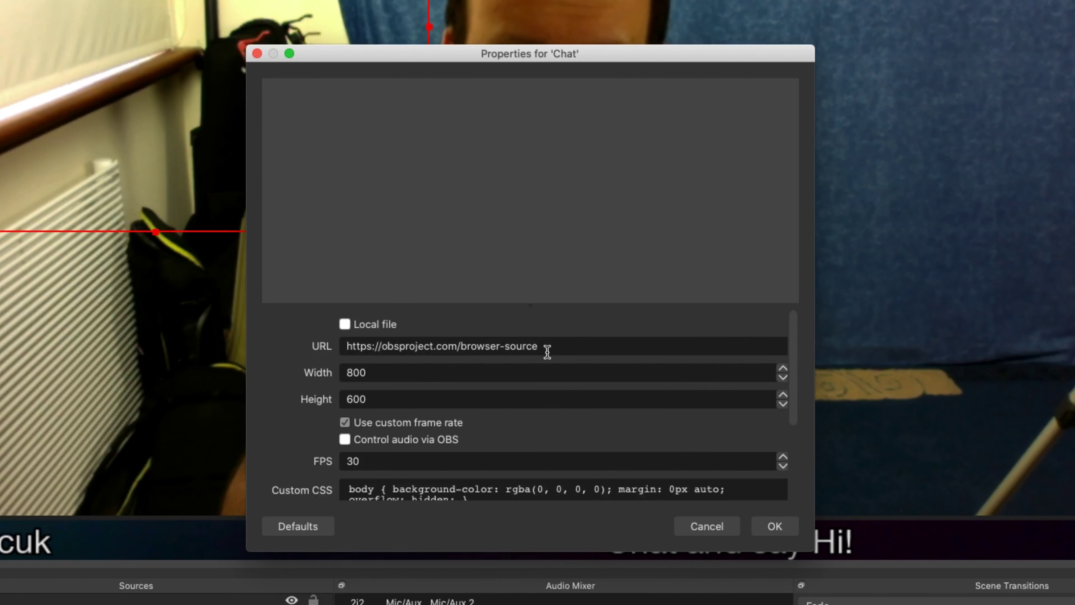
Step: Replace the Chat source's URL with the copied Restream chat embed link containing the access token, and accept the source properties
click(546, 334)
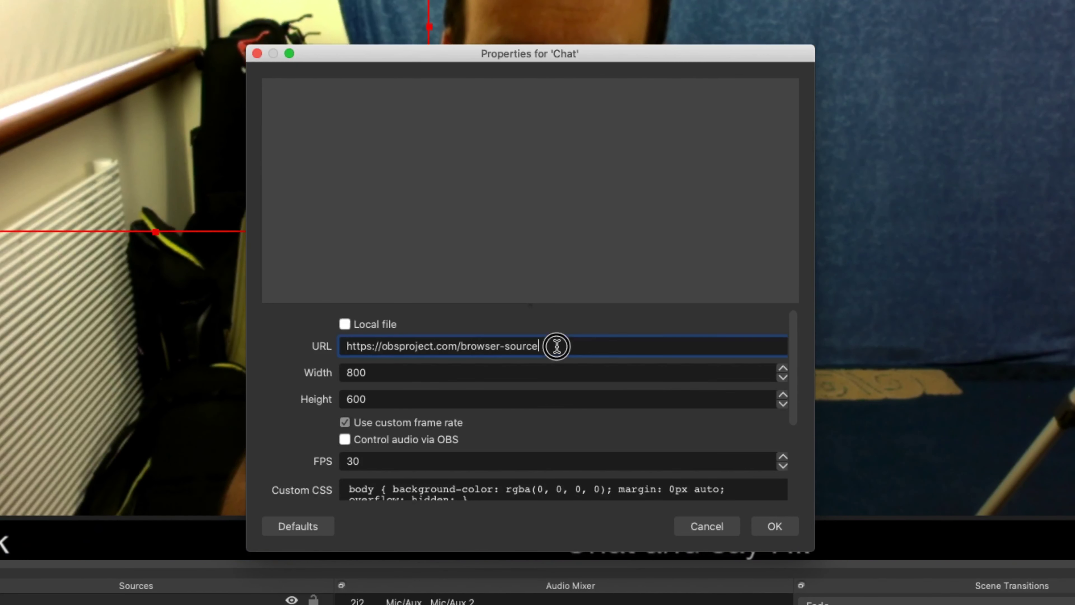
drag(556, 346, 258, 350)
key(super+v)
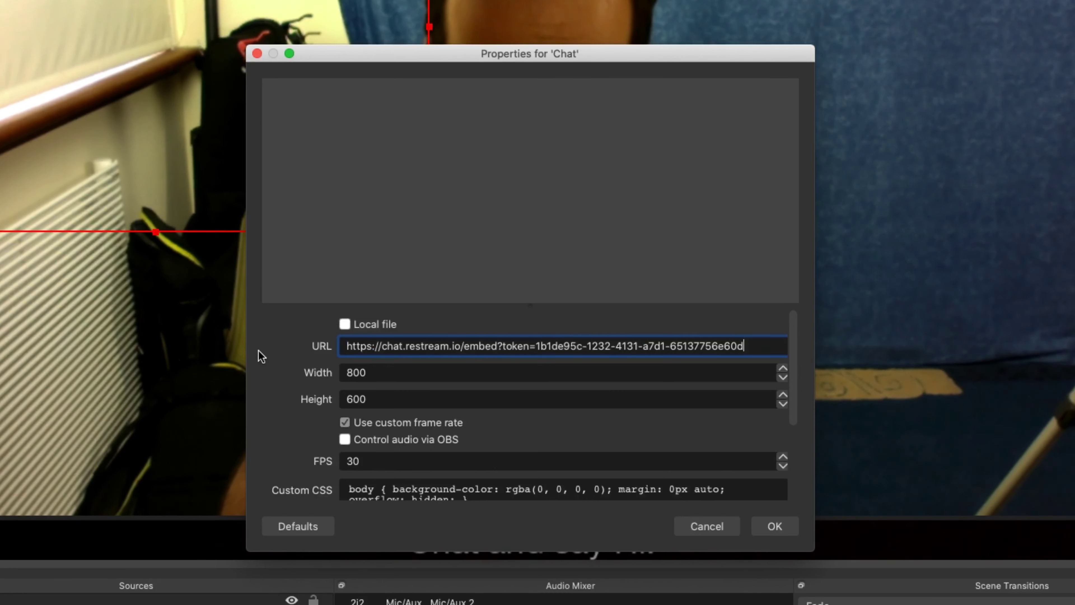
click(774, 534)
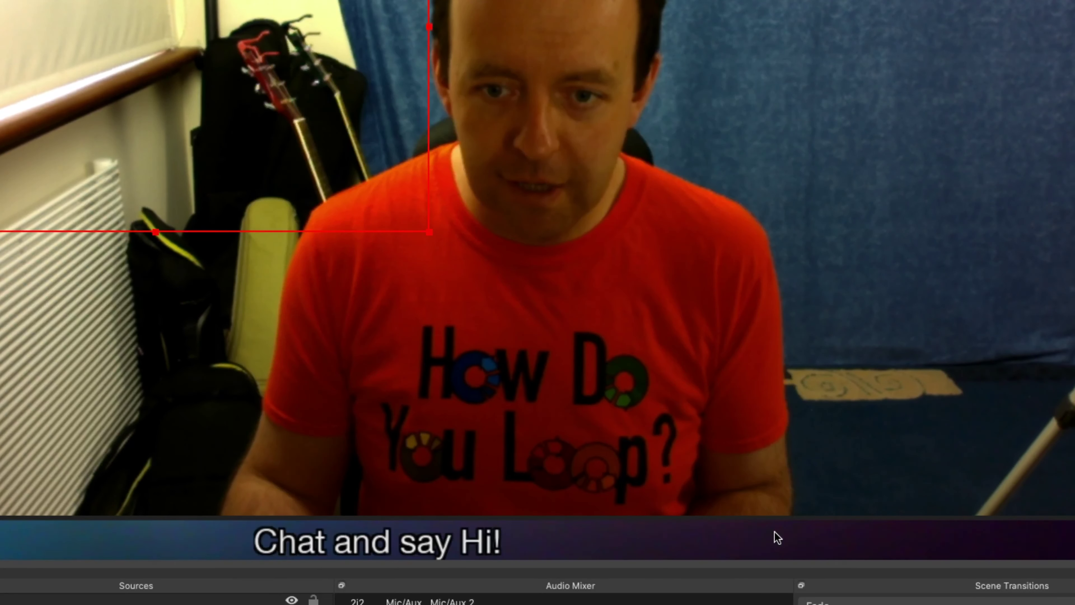